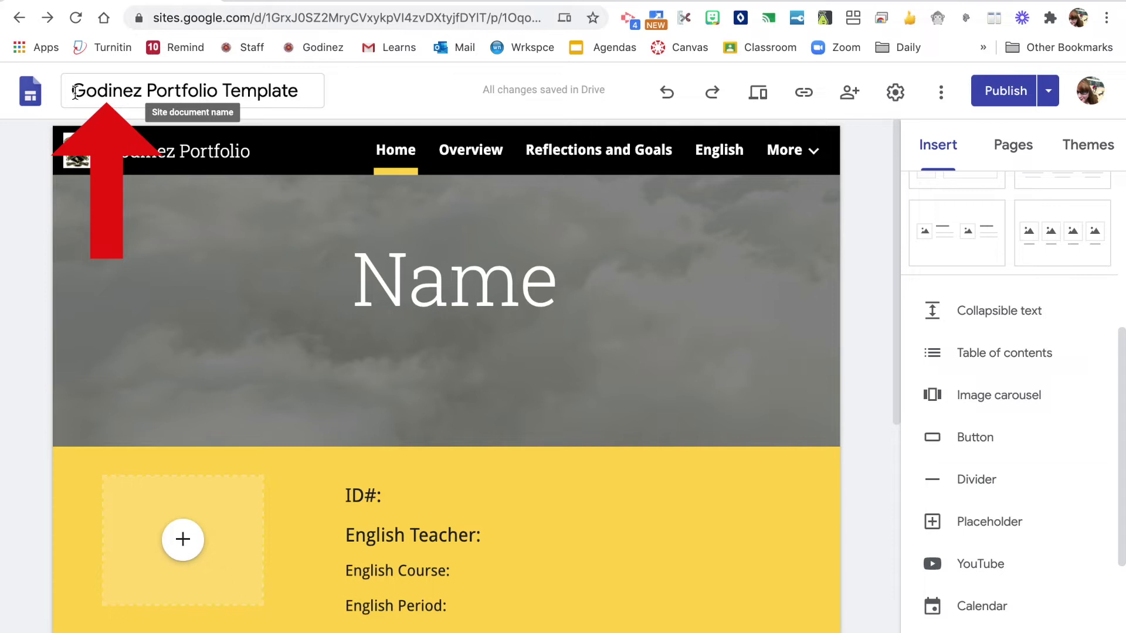
# - Select the site name in the header, then preview the site at tablet and desktop widths
pyautogui.click(75, 92)
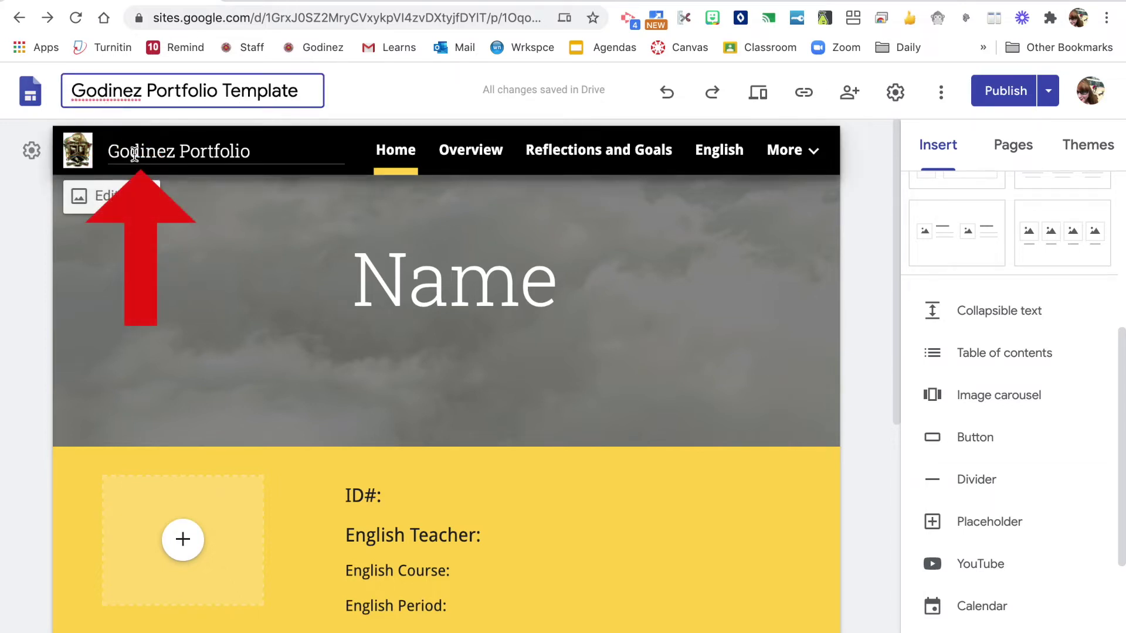
pyautogui.click(113, 152)
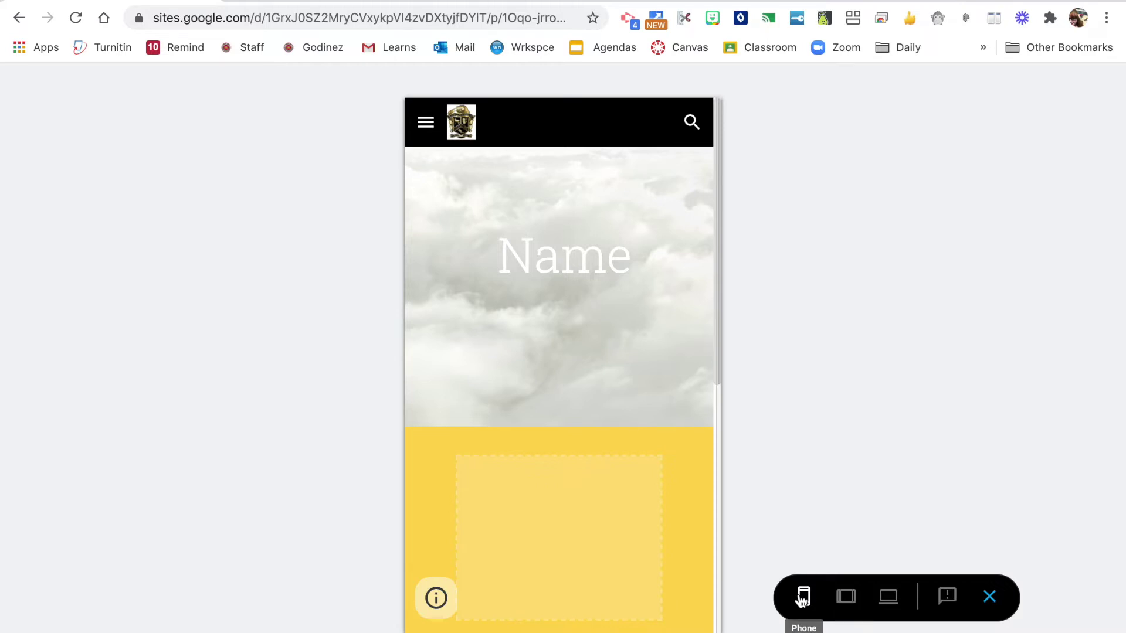
pyautogui.click(844, 598)
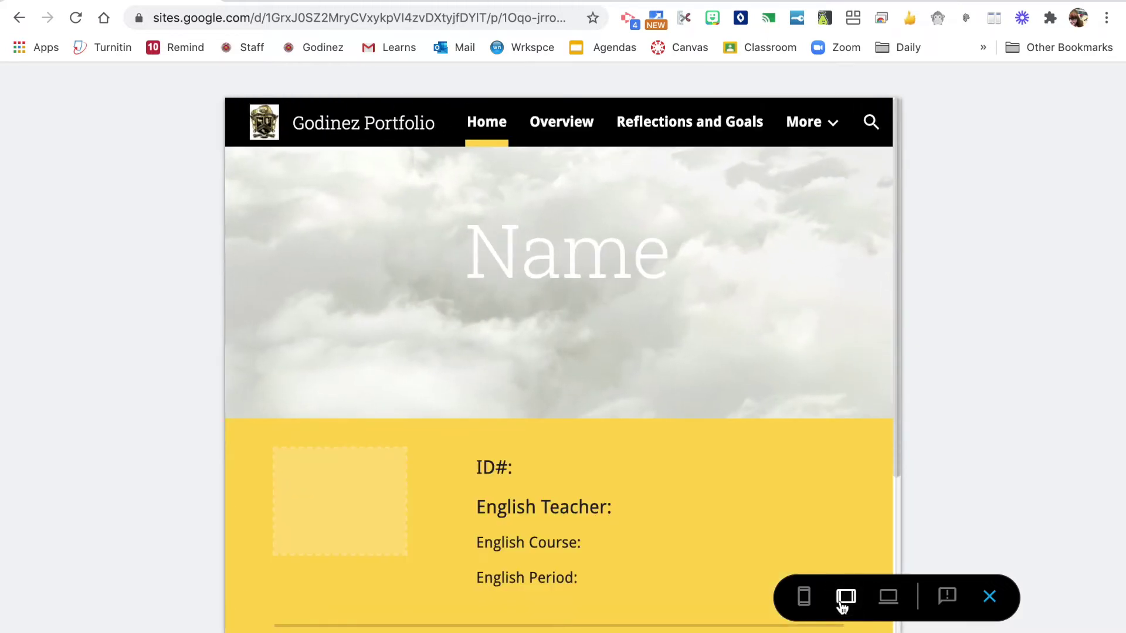
pyautogui.click(878, 606)
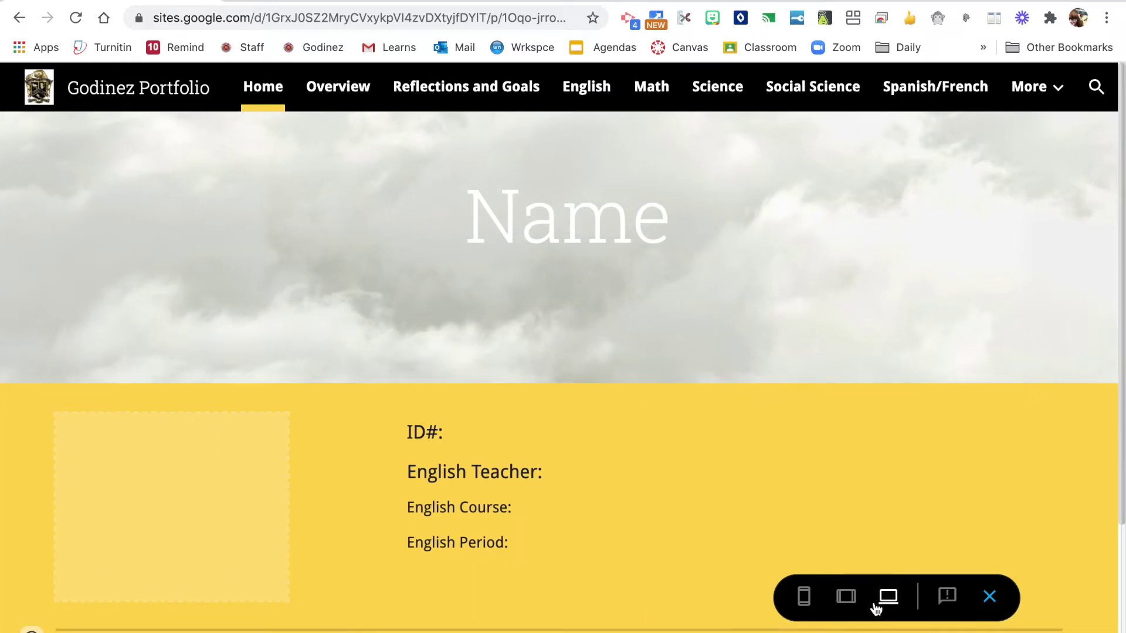
pyautogui.click(990, 597)
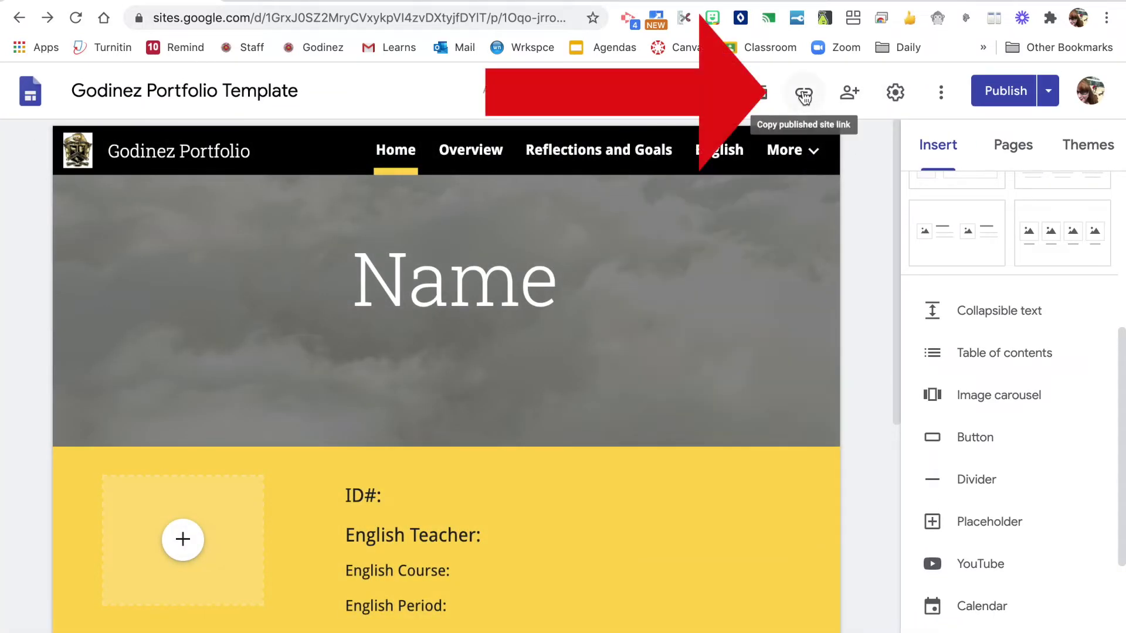
# - Copy the published site link and select the editor page's own web address
pyautogui.click(804, 95)
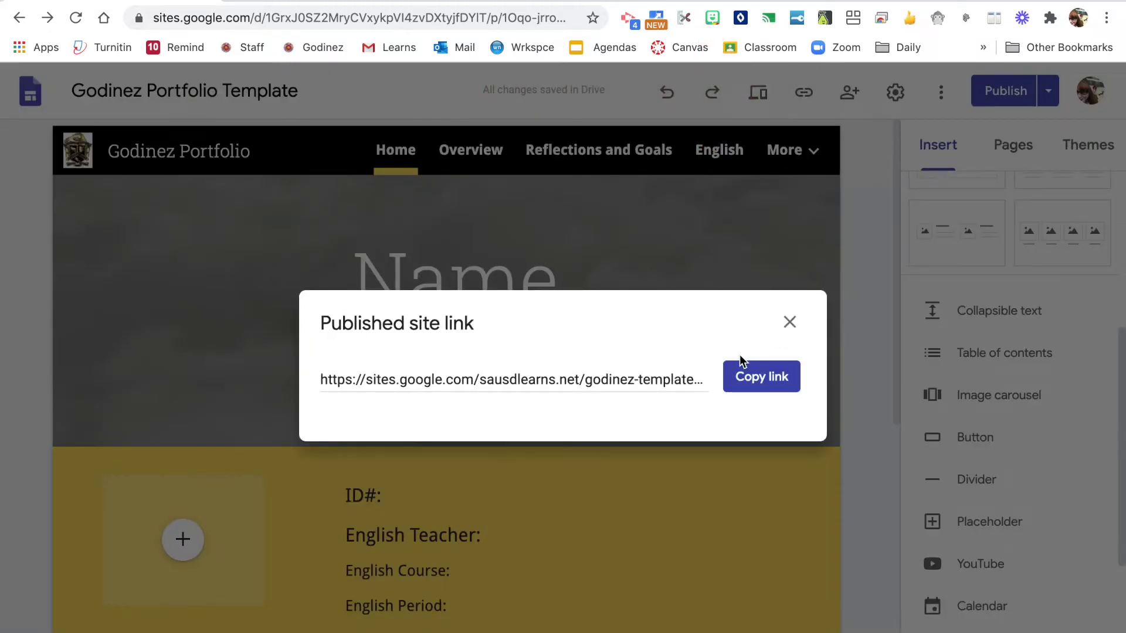
pyautogui.click(754, 381)
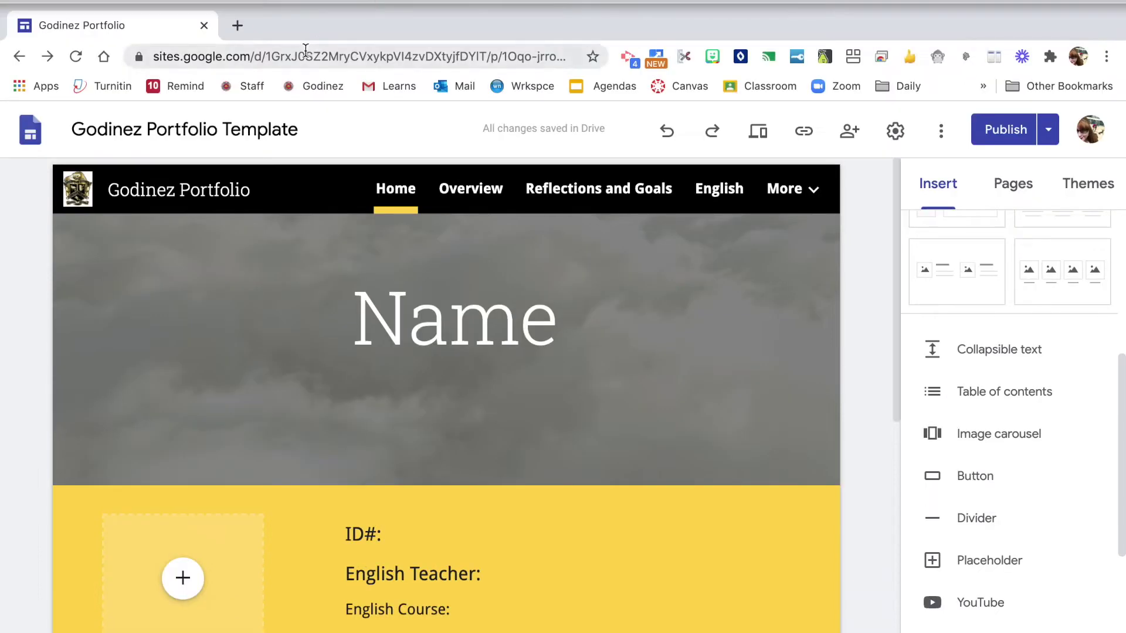
pyautogui.click(306, 17)
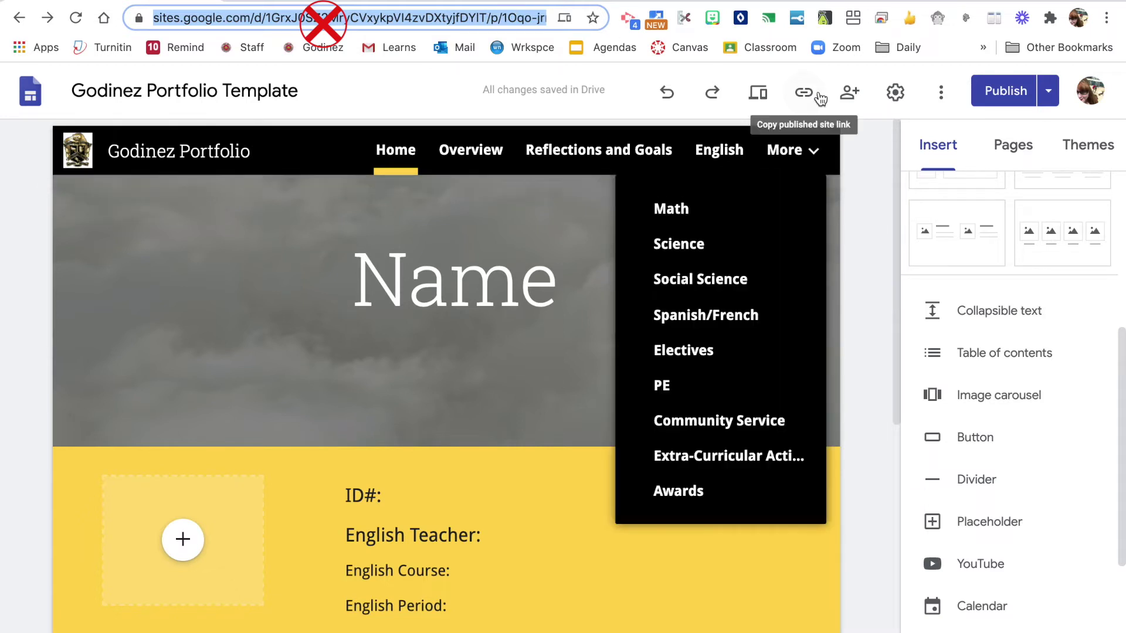
# - Copy the published site link again and review the site's sharing dialog
pyautogui.click(804, 97)
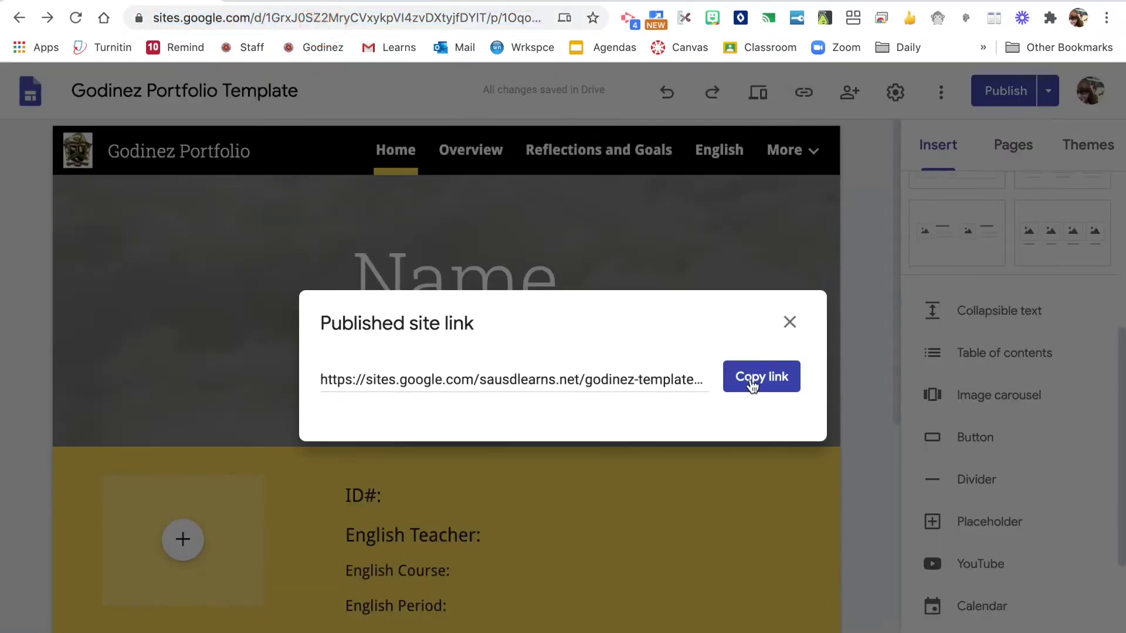
pyautogui.click(753, 382)
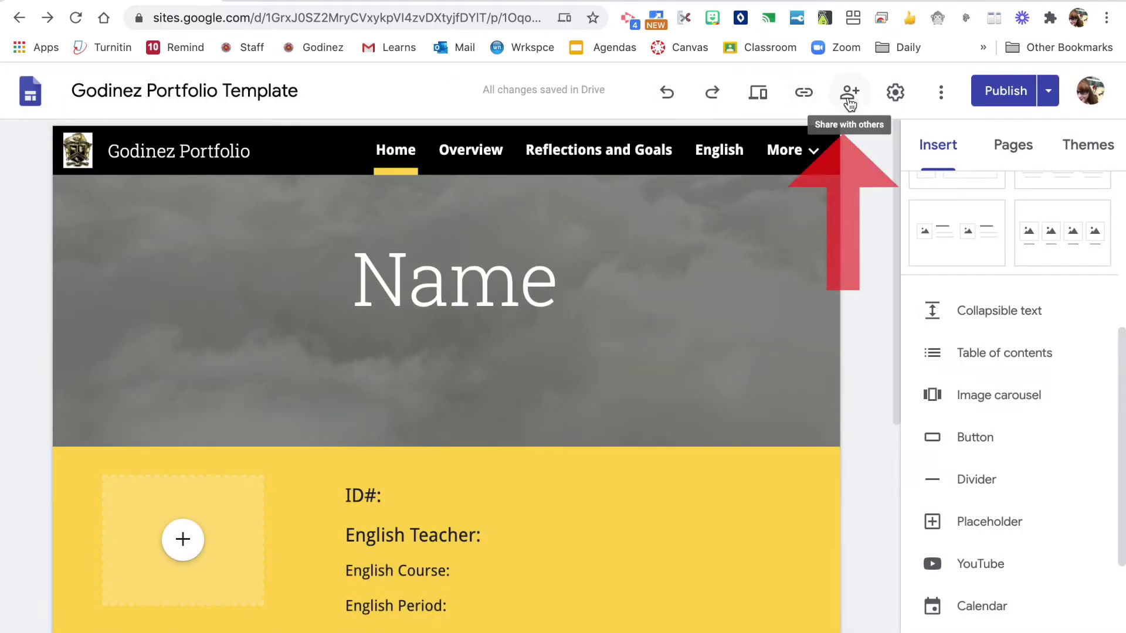
pyautogui.click(848, 97)
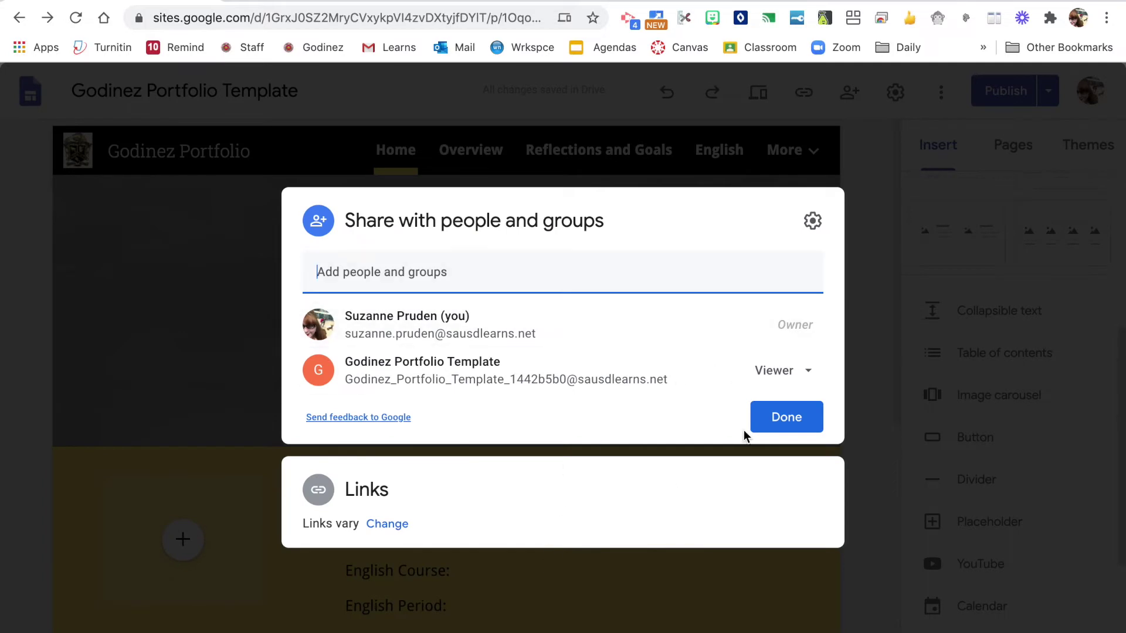
pyautogui.click(769, 417)
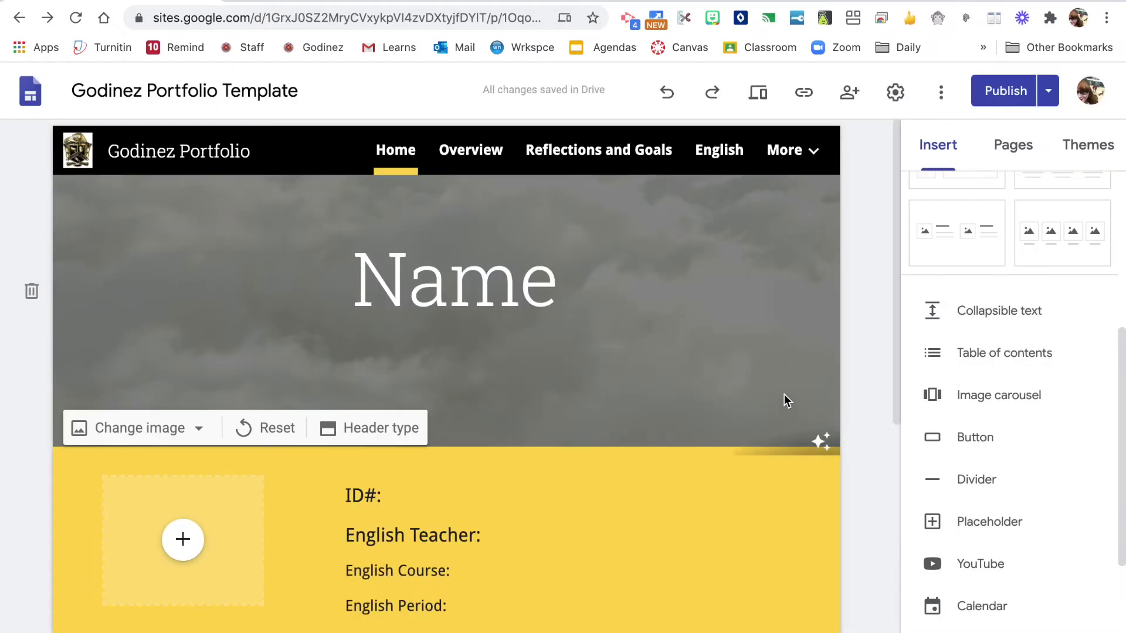
# - Switch the site navigation to Side mode and toggle the side page list open and closed
pyautogui.click(895, 94)
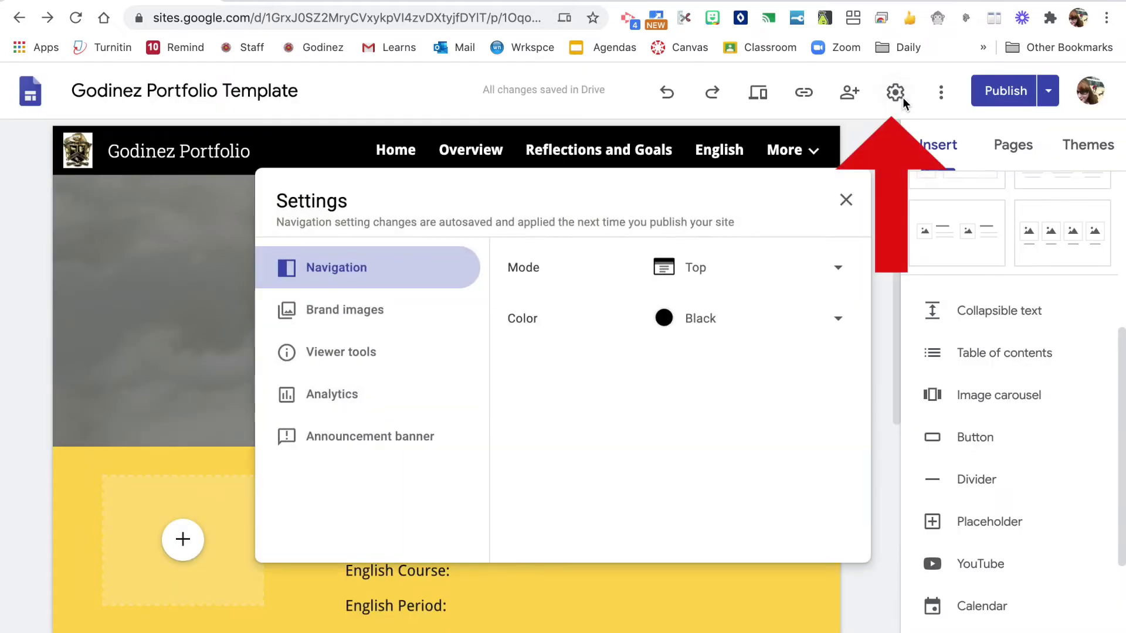
pyautogui.click(839, 275)
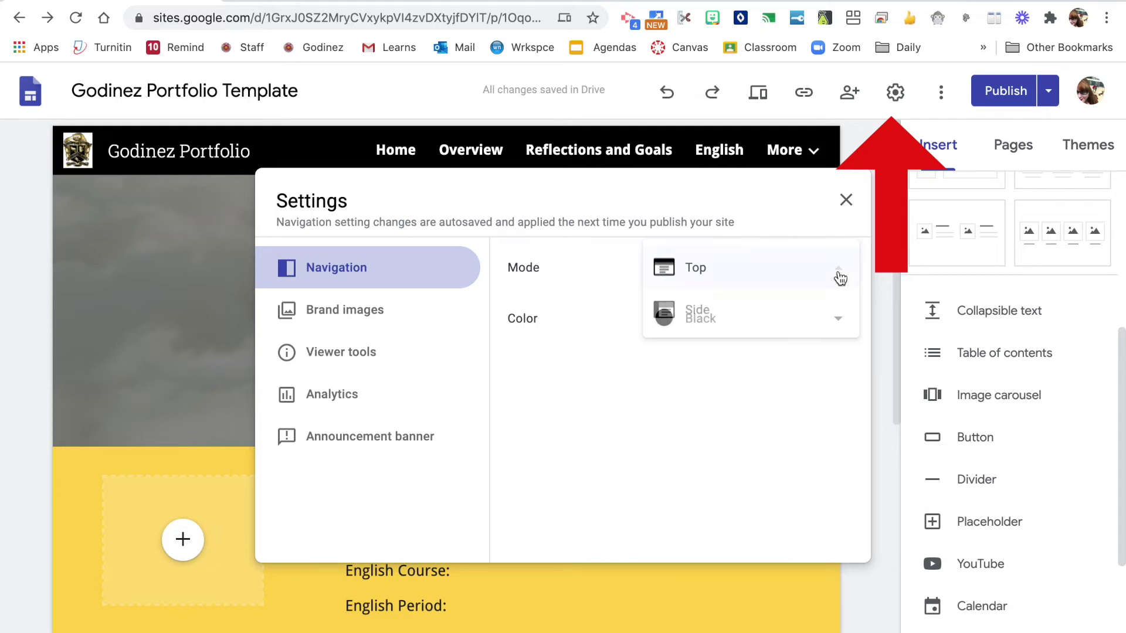
pyautogui.click(741, 308)
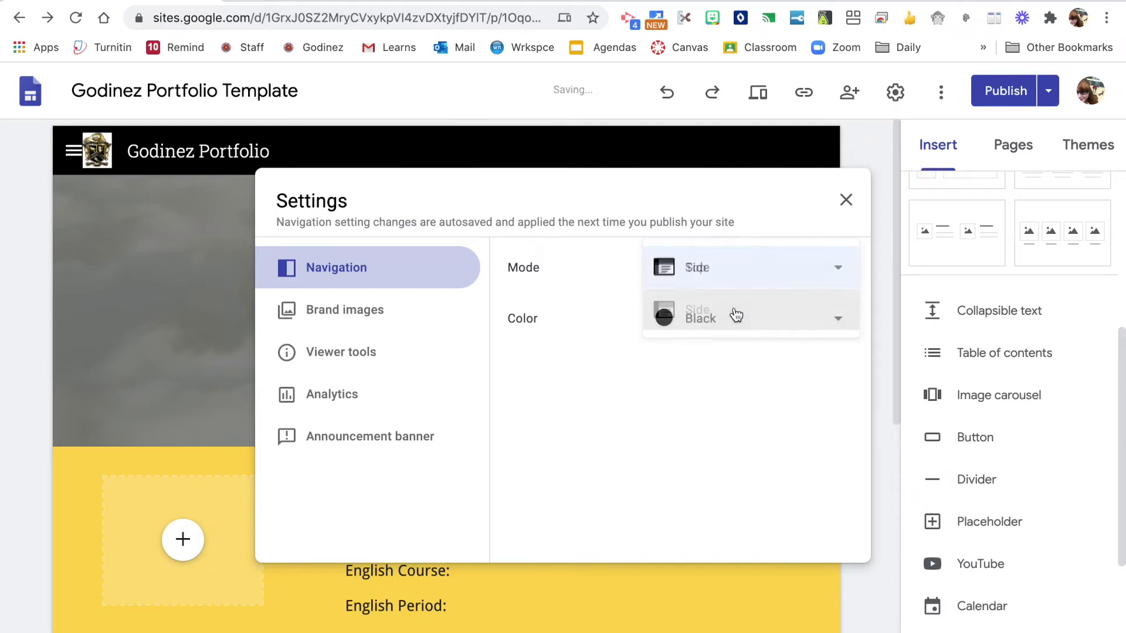
pyautogui.click(75, 154)
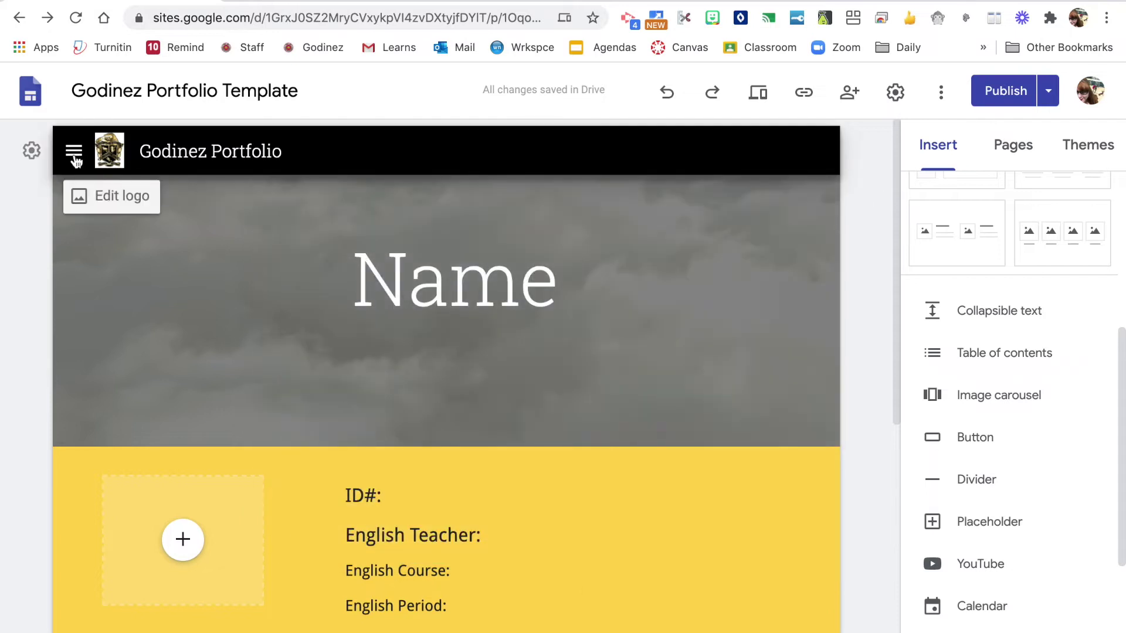
pyautogui.click(75, 154)
pyautogui.click(73, 151)
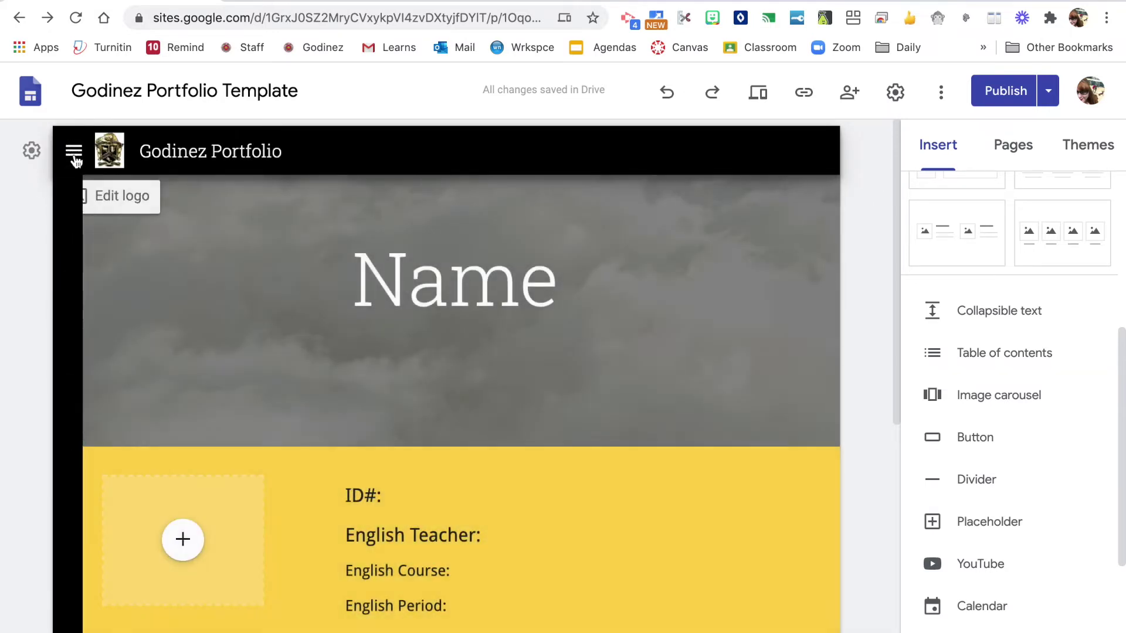
pyautogui.click(74, 152)
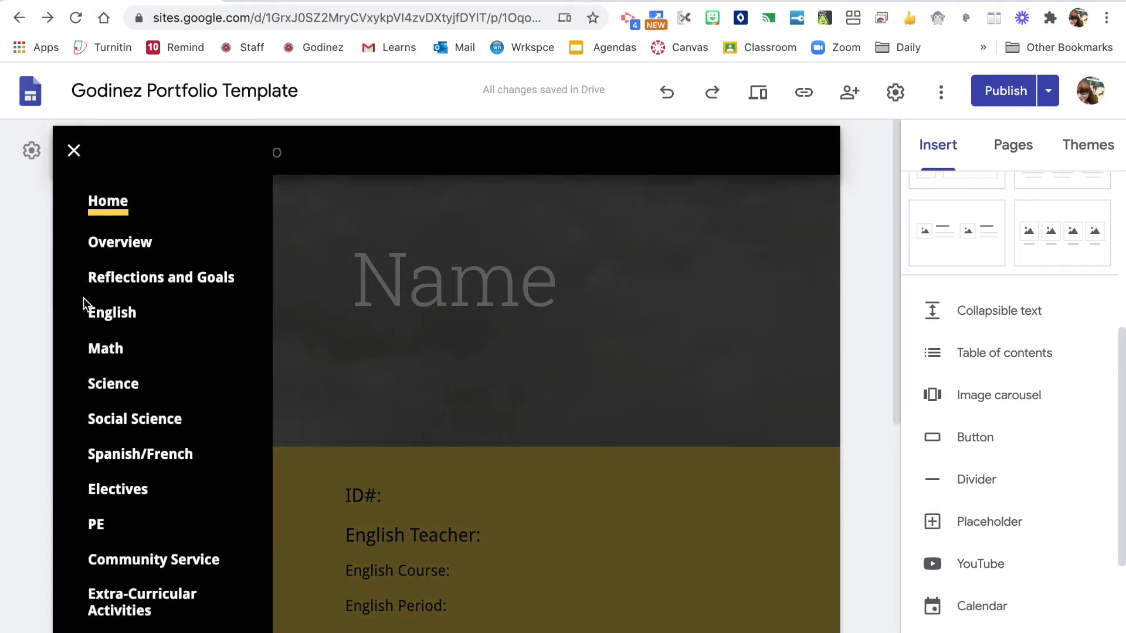
pyautogui.click(75, 152)
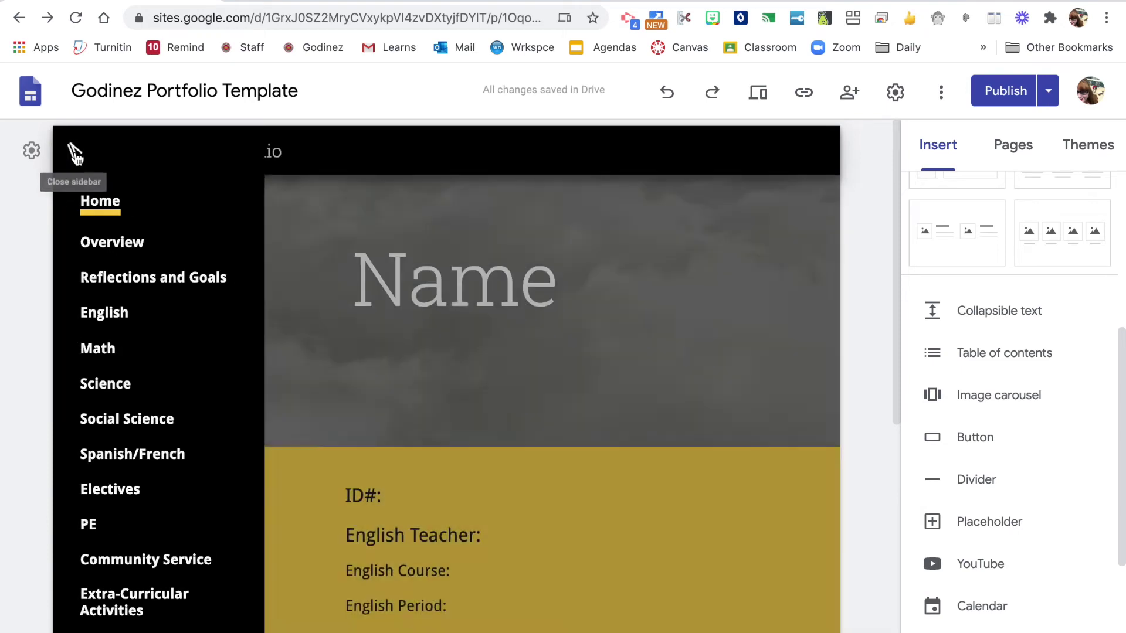
# - Restore top navigation and set its colour to Black after trying White and Transparent
pyautogui.click(893, 93)
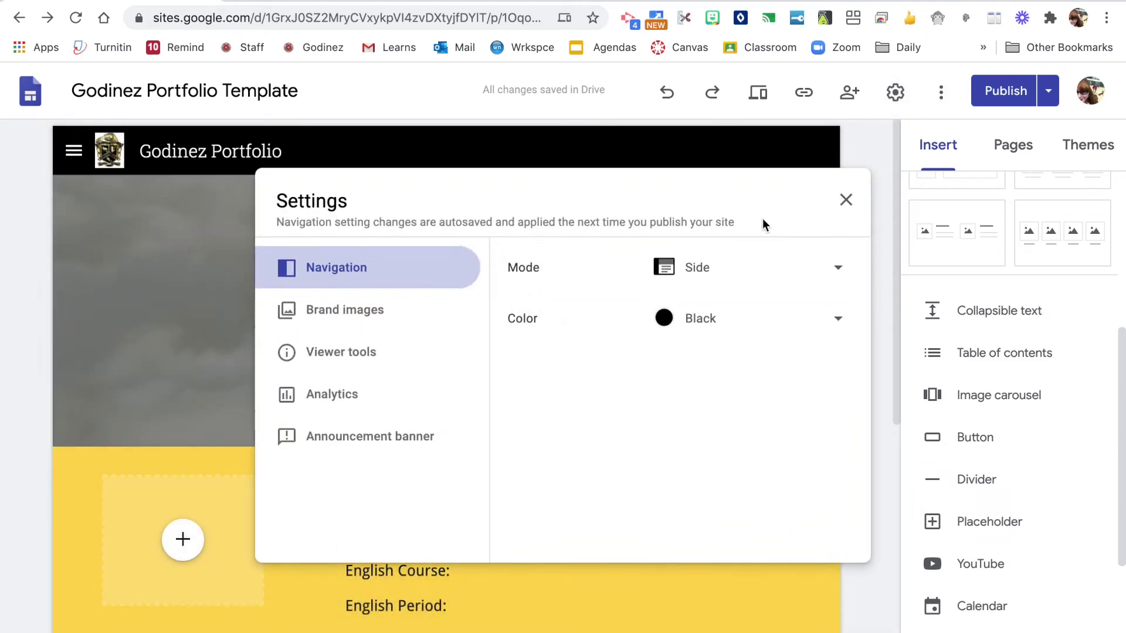
pyautogui.click(840, 269)
pyautogui.click(801, 228)
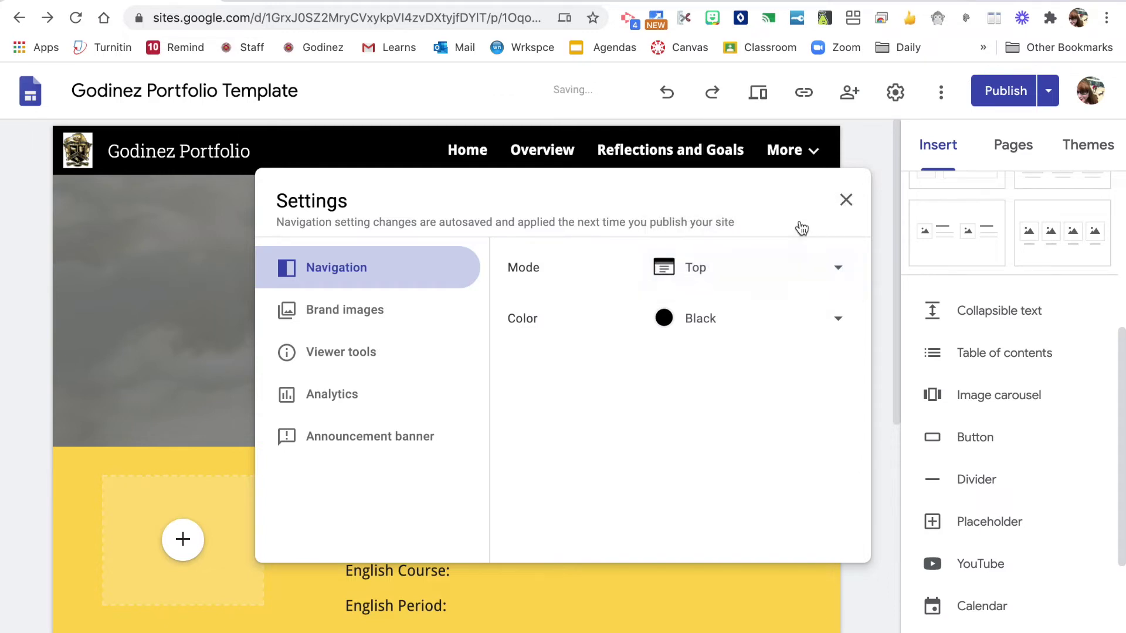
pyautogui.click(839, 326)
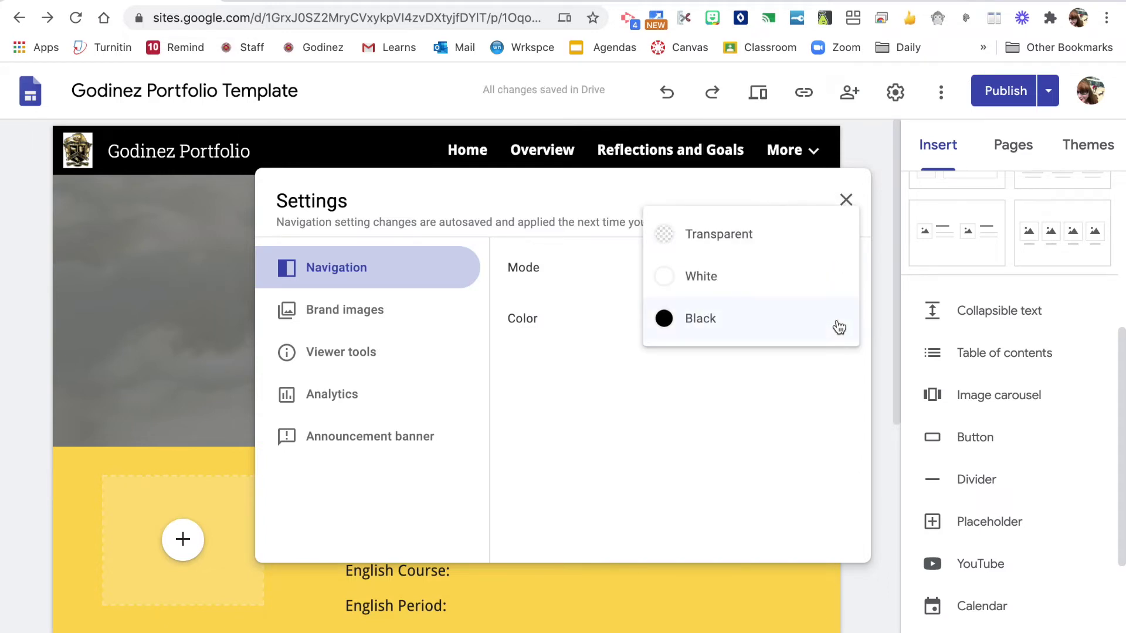
pyautogui.click(819, 287)
pyautogui.click(824, 331)
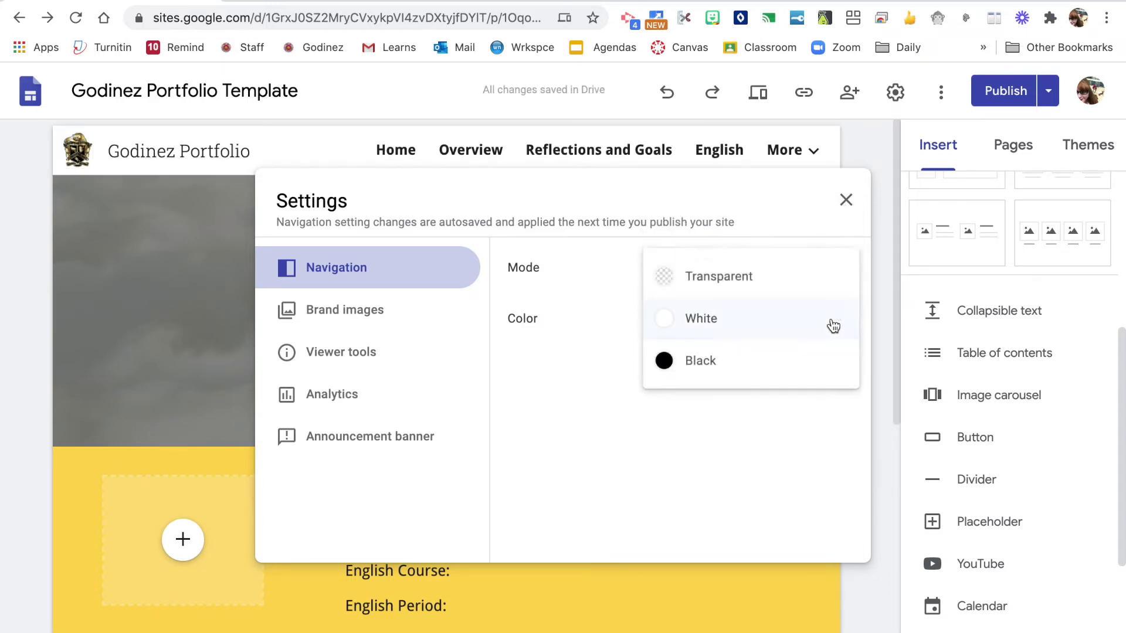
pyautogui.click(811, 289)
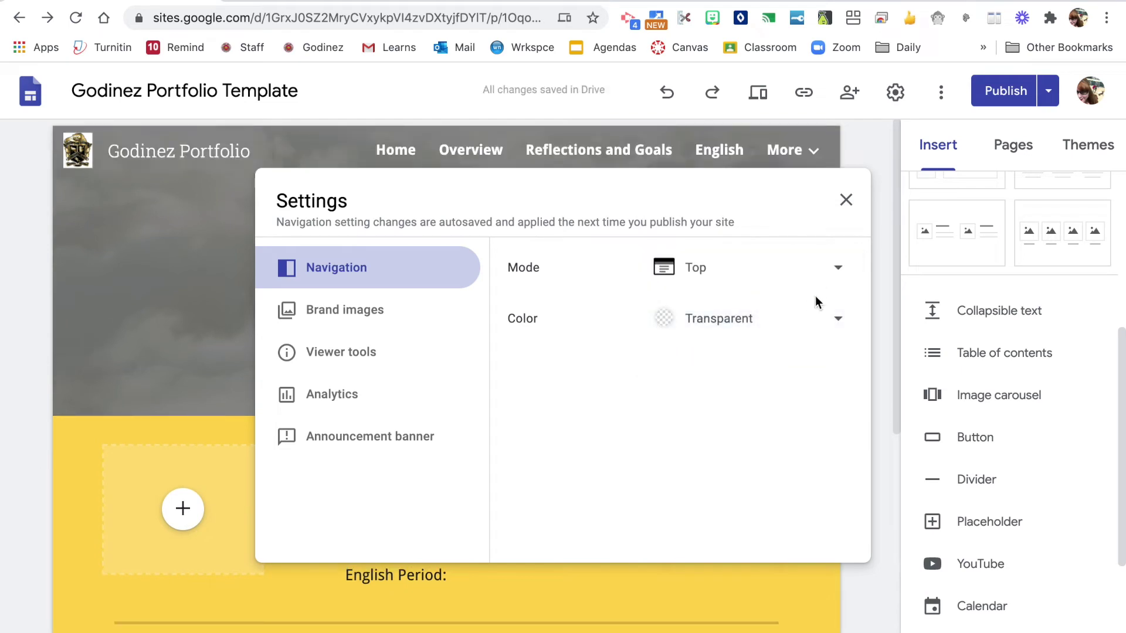
pyautogui.click(827, 318)
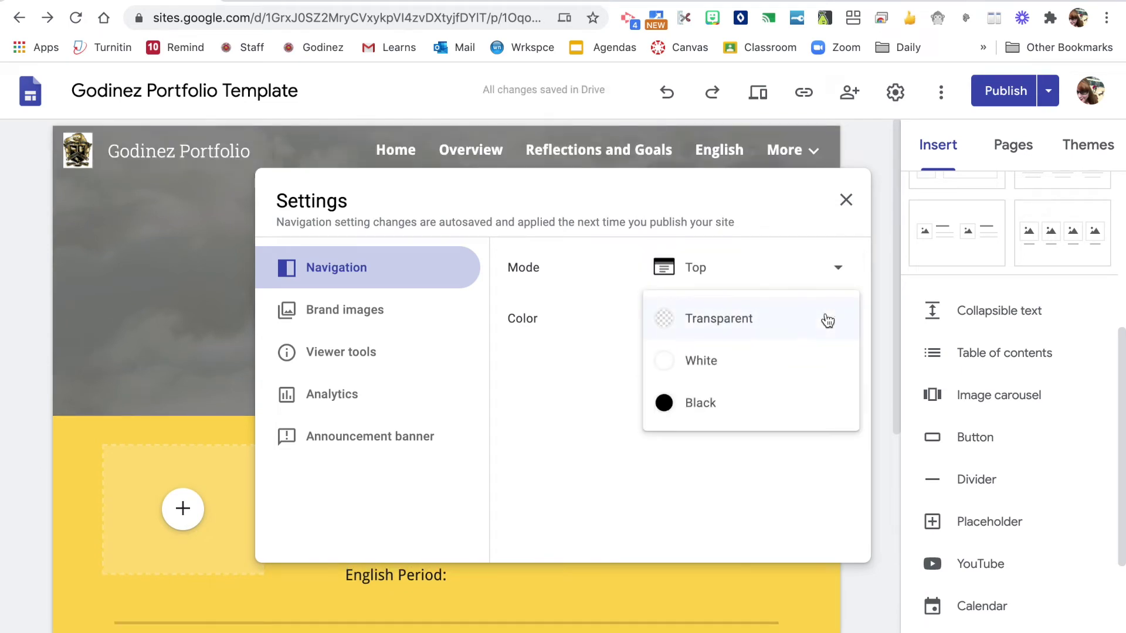
pyautogui.click(756, 414)
pyautogui.click(846, 201)
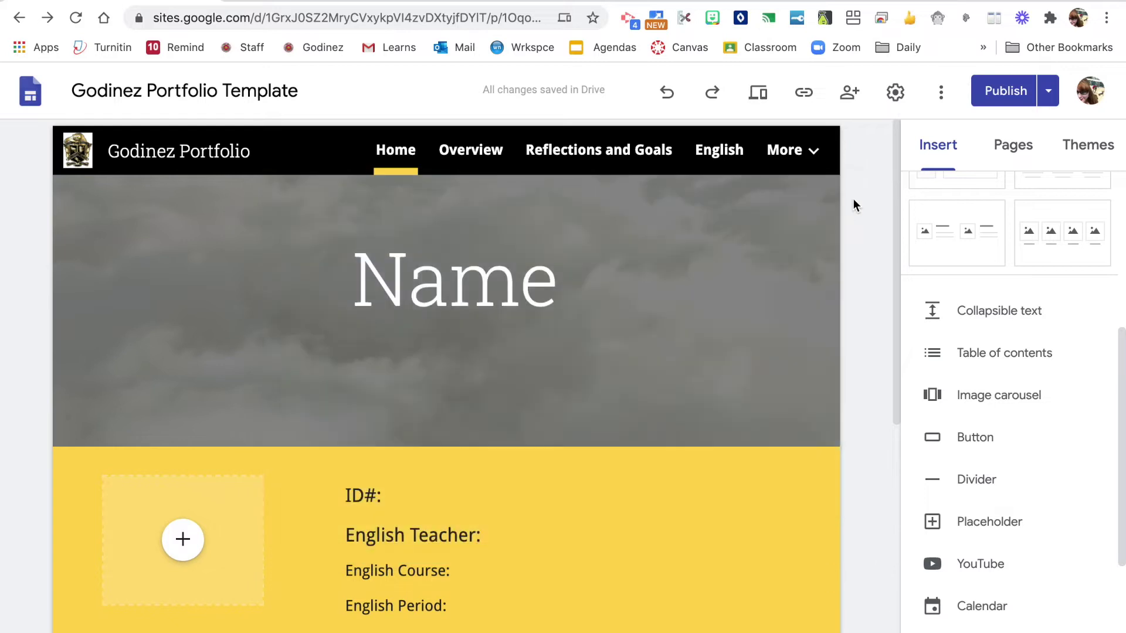
pyautogui.click(941, 92)
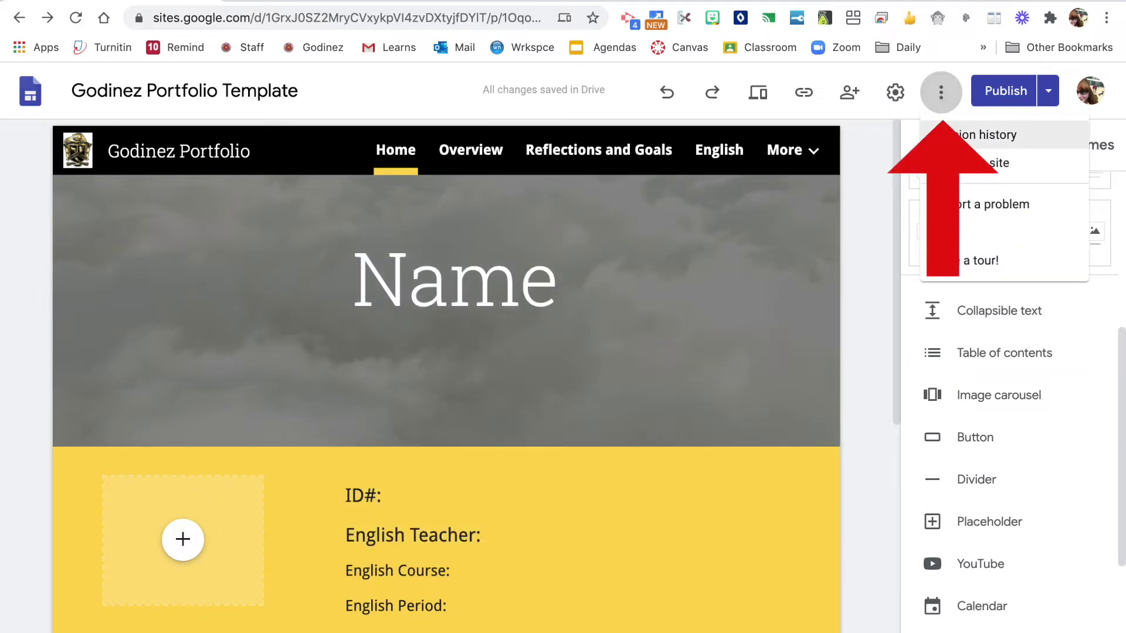
pyautogui.click(941, 138)
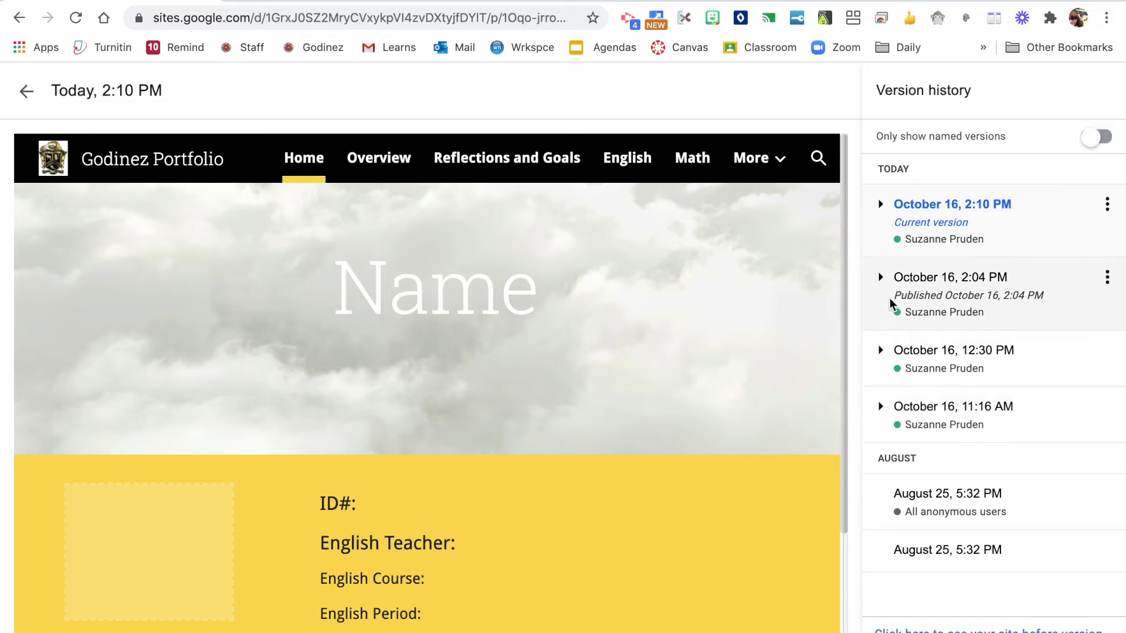
pyautogui.click(1107, 279)
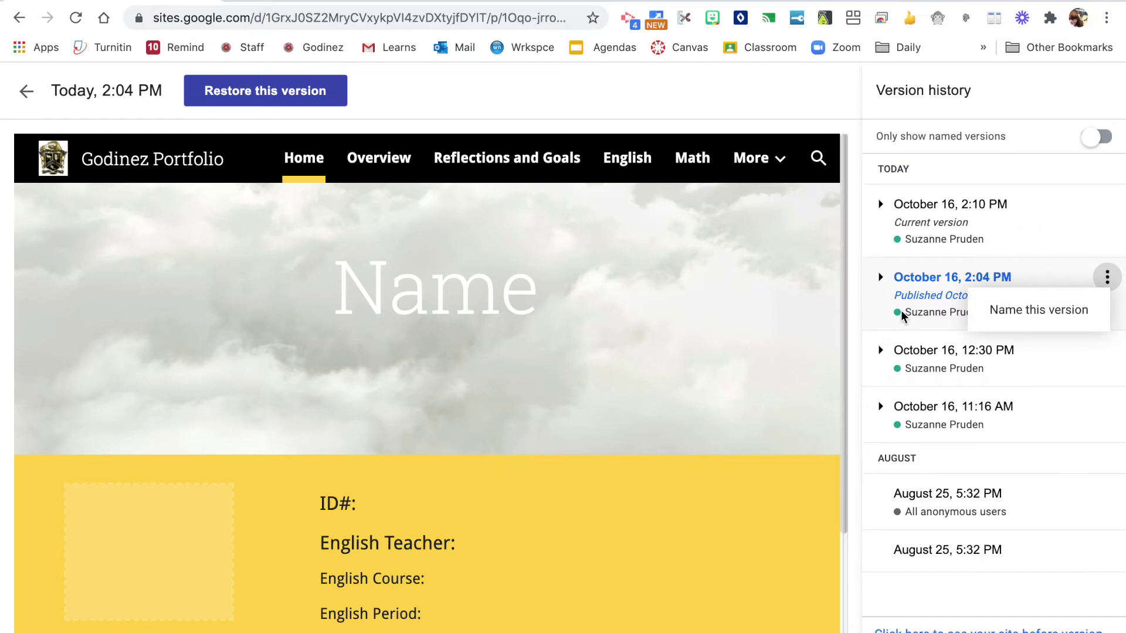
pyautogui.click(881, 280)
pyautogui.click(882, 280)
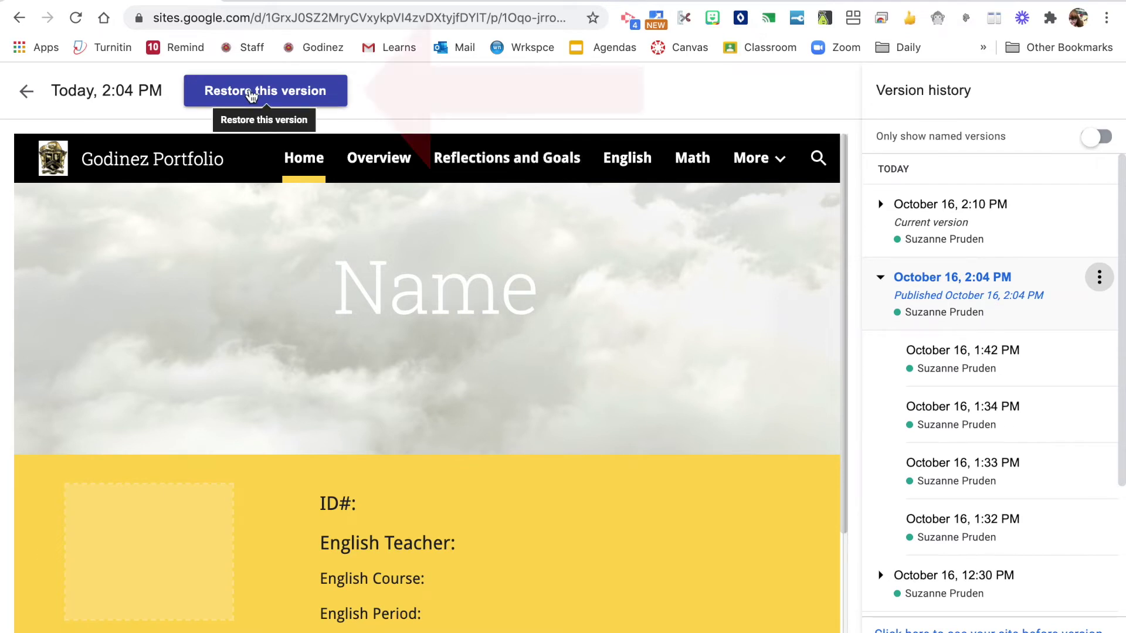
pyautogui.click(29, 96)
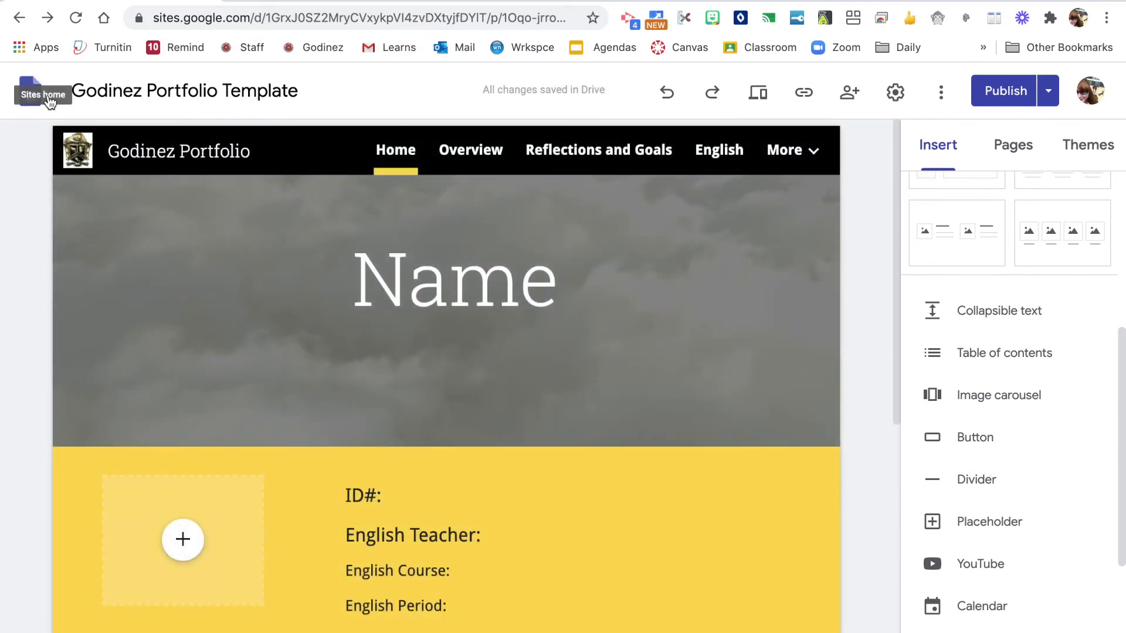
# - Check the extra site options, then review the pending changes and return to editing
pyautogui.click(942, 97)
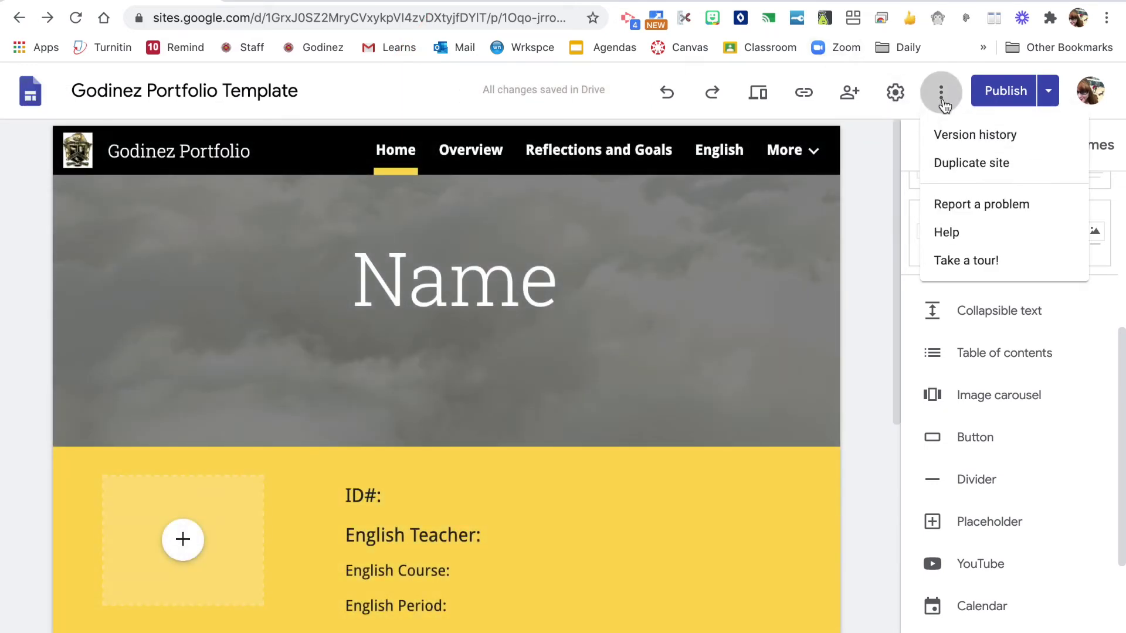
pyautogui.click(871, 227)
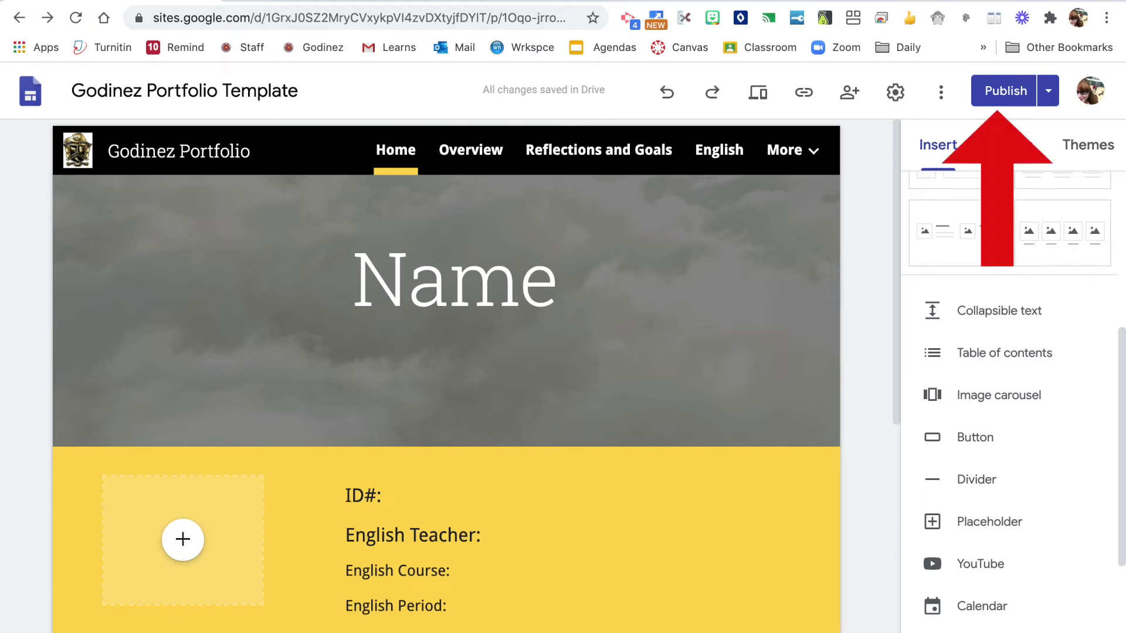
pyautogui.click(1002, 100)
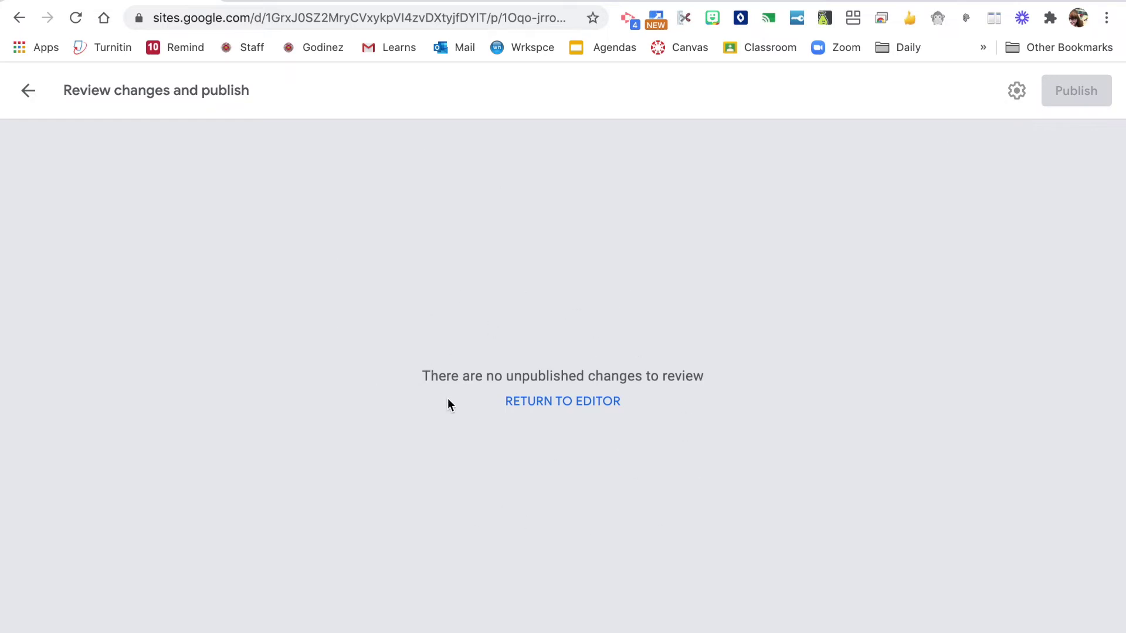
pyautogui.click(595, 404)
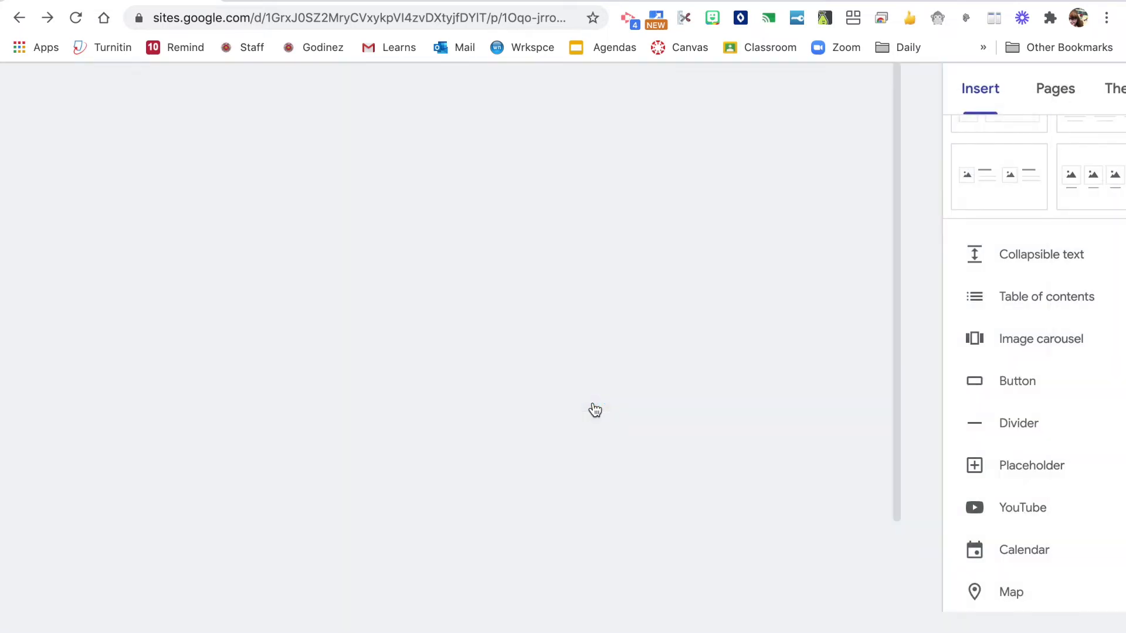
# - Edit the Name title and publish the updated home page after reviewing it
pyautogui.click(551, 276)
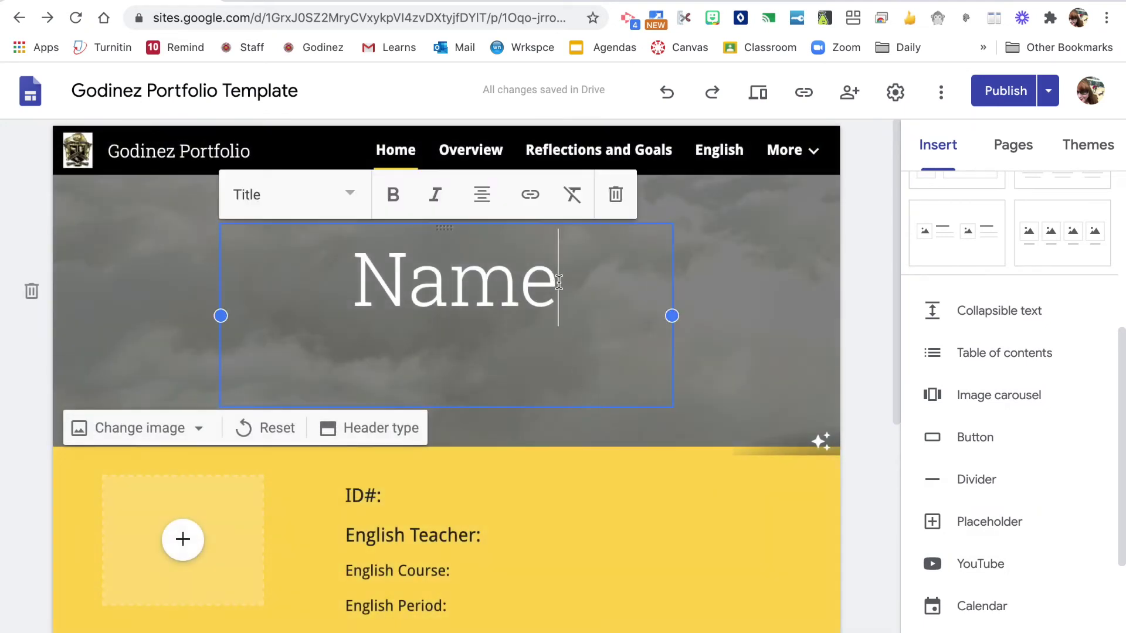
pyautogui.click(862, 241)
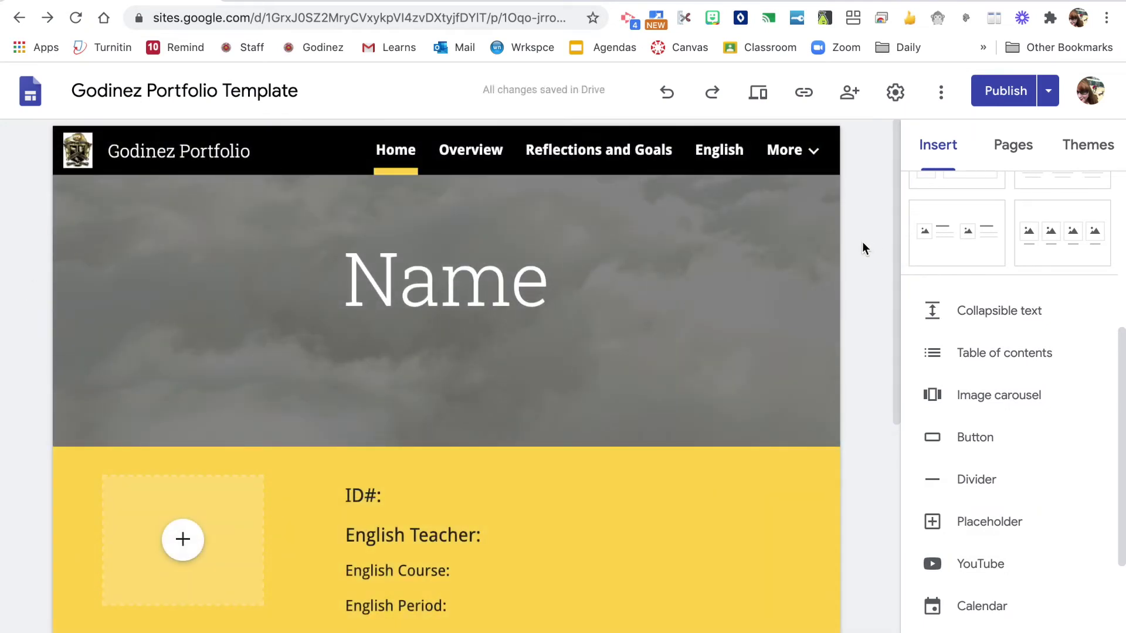
pyautogui.click(1006, 91)
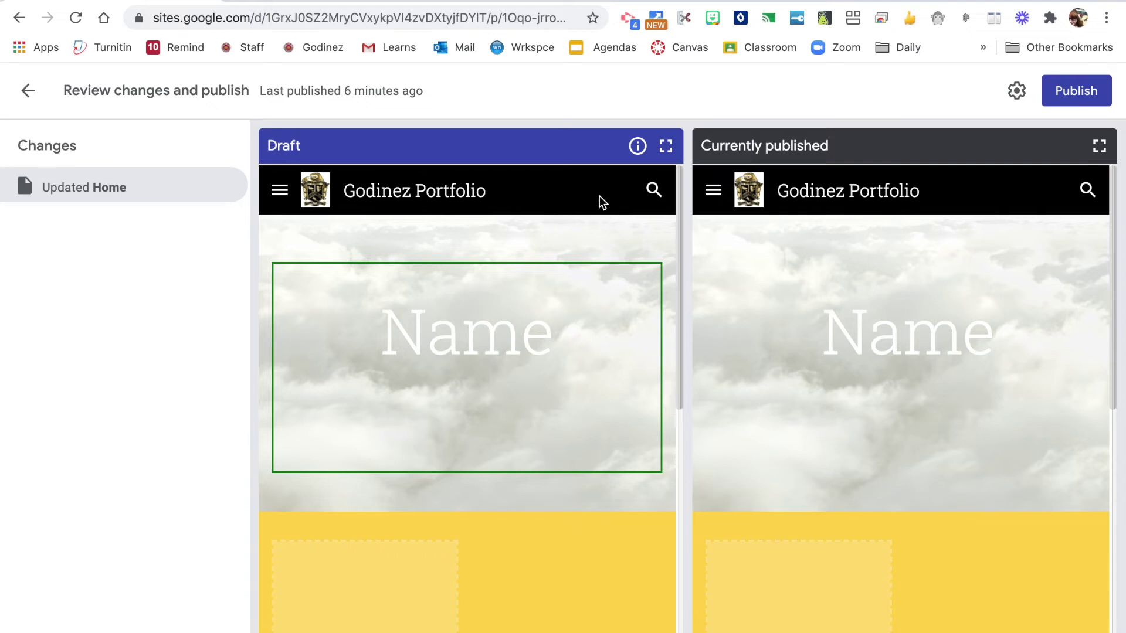
pyautogui.click(1081, 93)
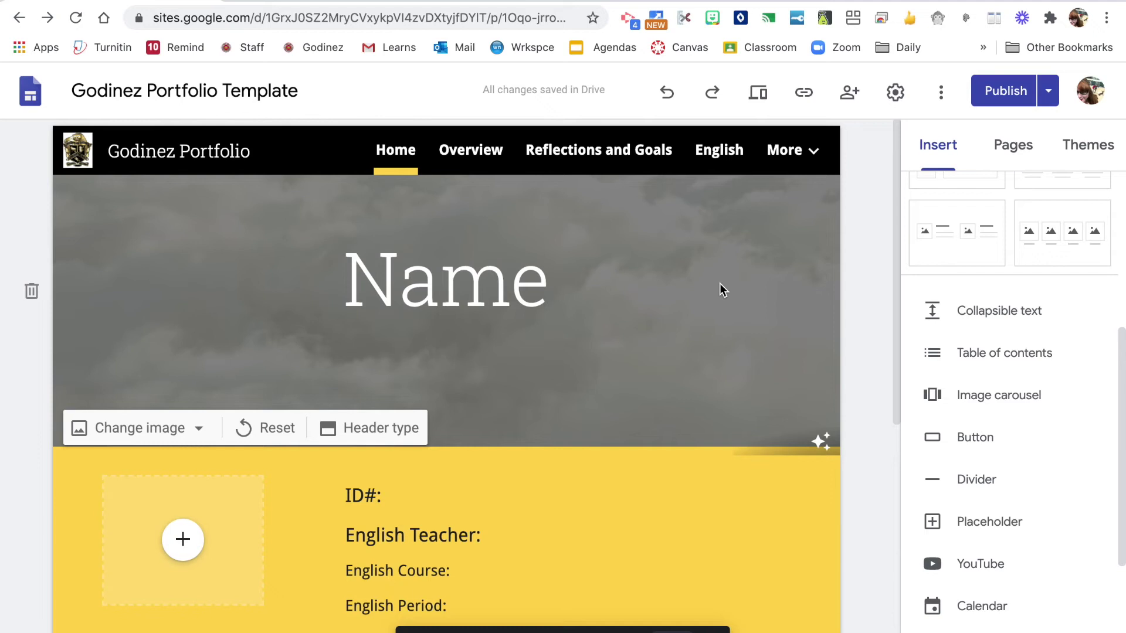
# - View Publish settings showing the godinez-template web address, then close them unchanged
pyautogui.click(1048, 91)
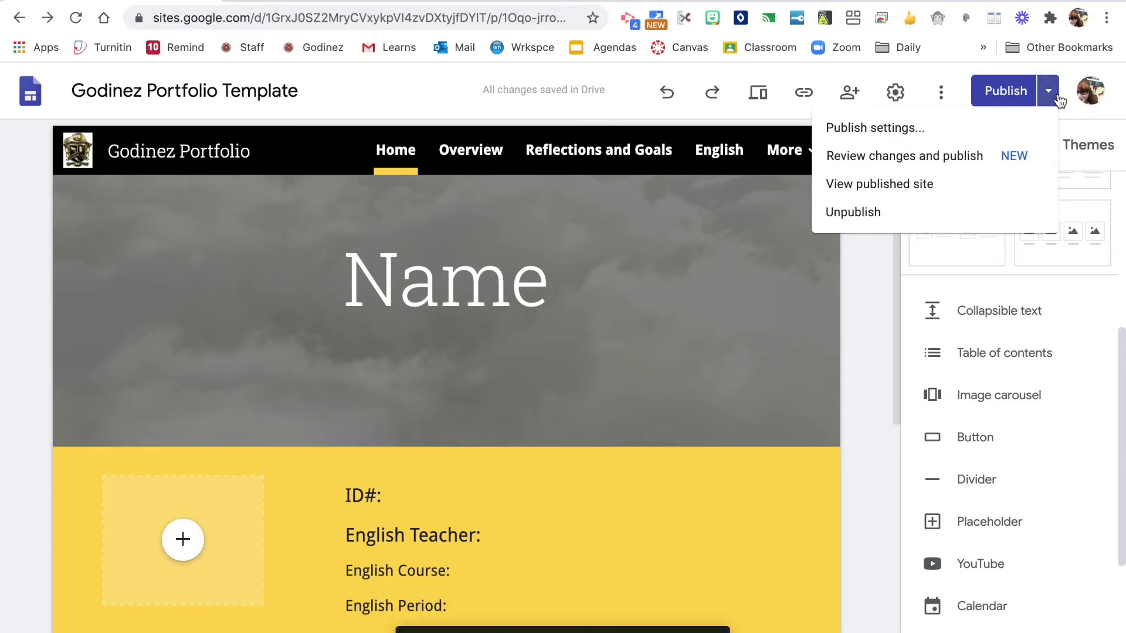
pyautogui.click(924, 135)
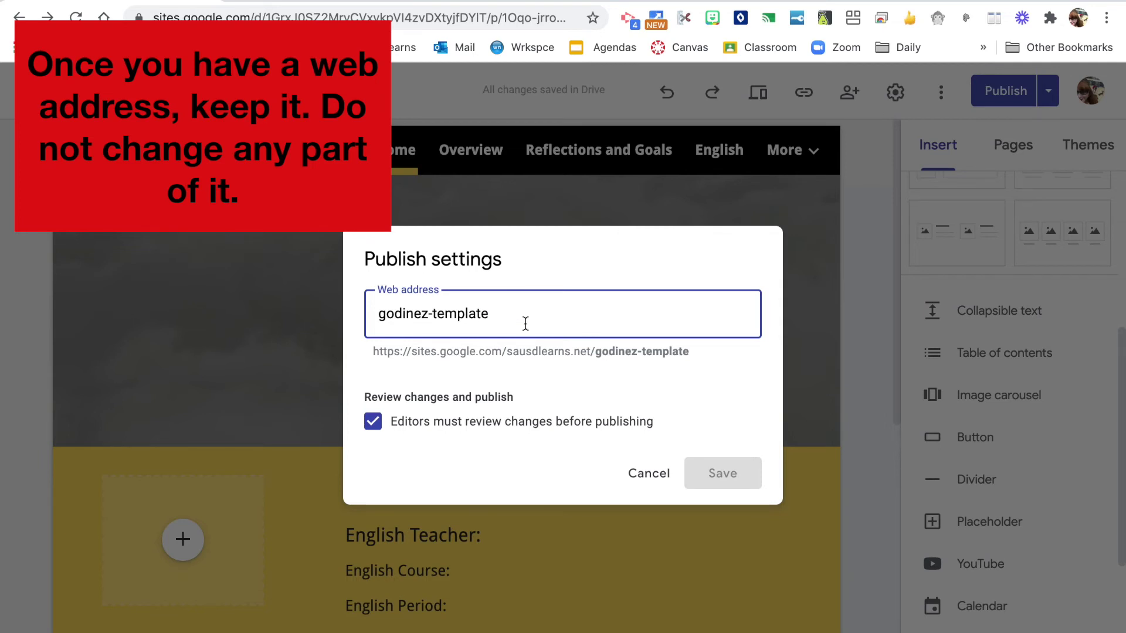
pyautogui.click(645, 472)
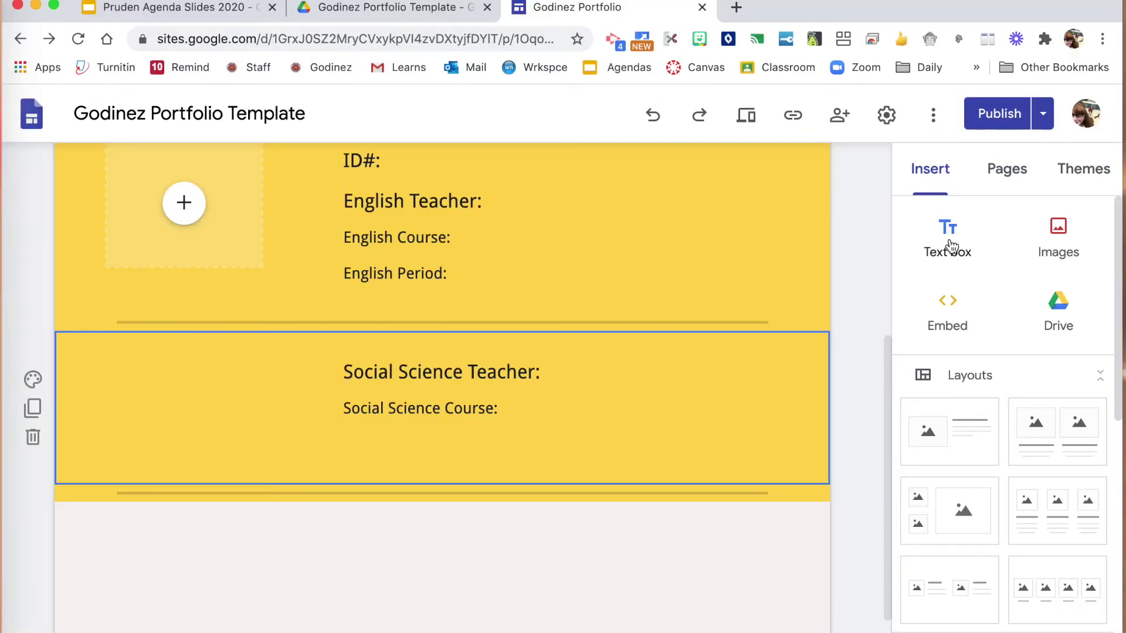
# - Add an empty text box and browse photo-library images without inserting one
pyautogui.click(949, 240)
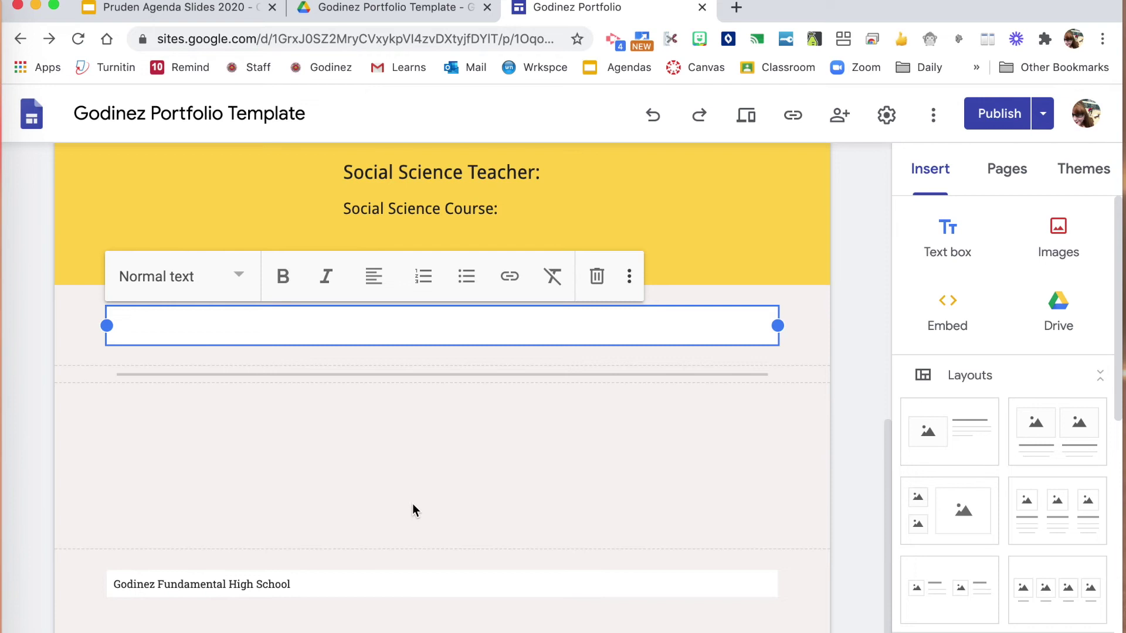
pyautogui.click(1062, 241)
pyautogui.click(1036, 349)
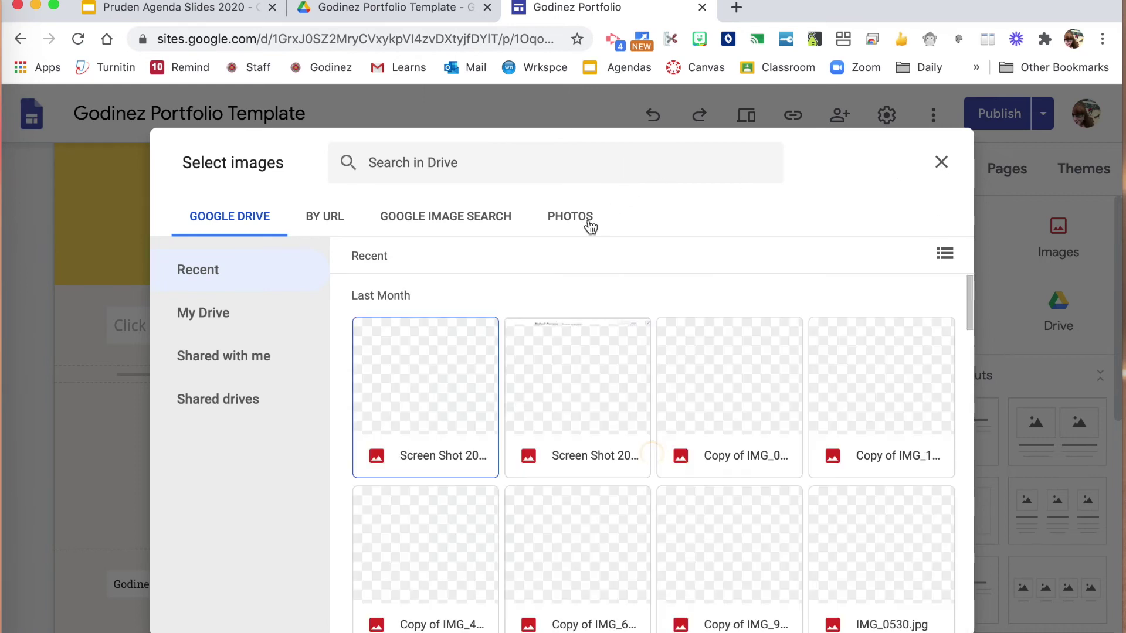
pyautogui.click(572, 228)
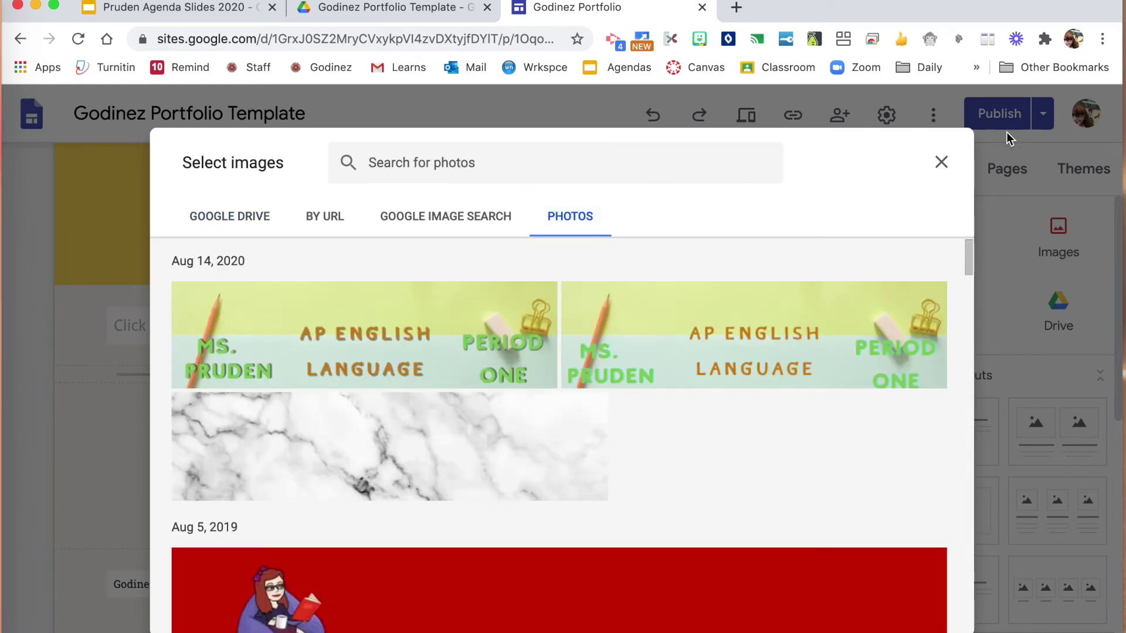
pyautogui.click(941, 164)
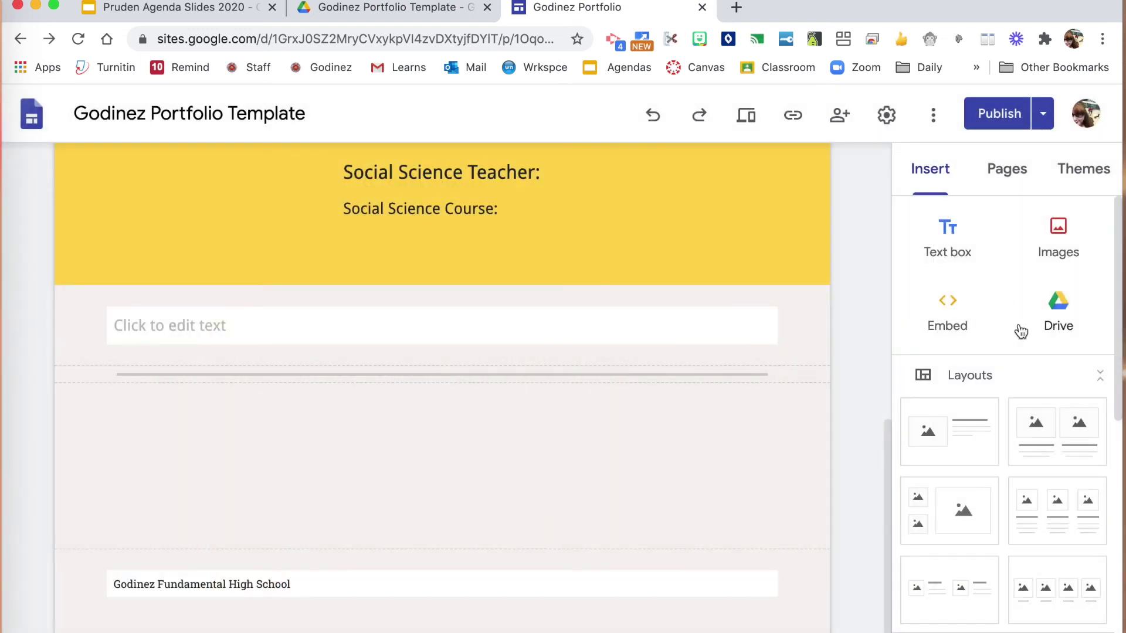
# - Preview the Embed by-code option, cancel it, and bring up the Google Drive file list
pyautogui.click(940, 314)
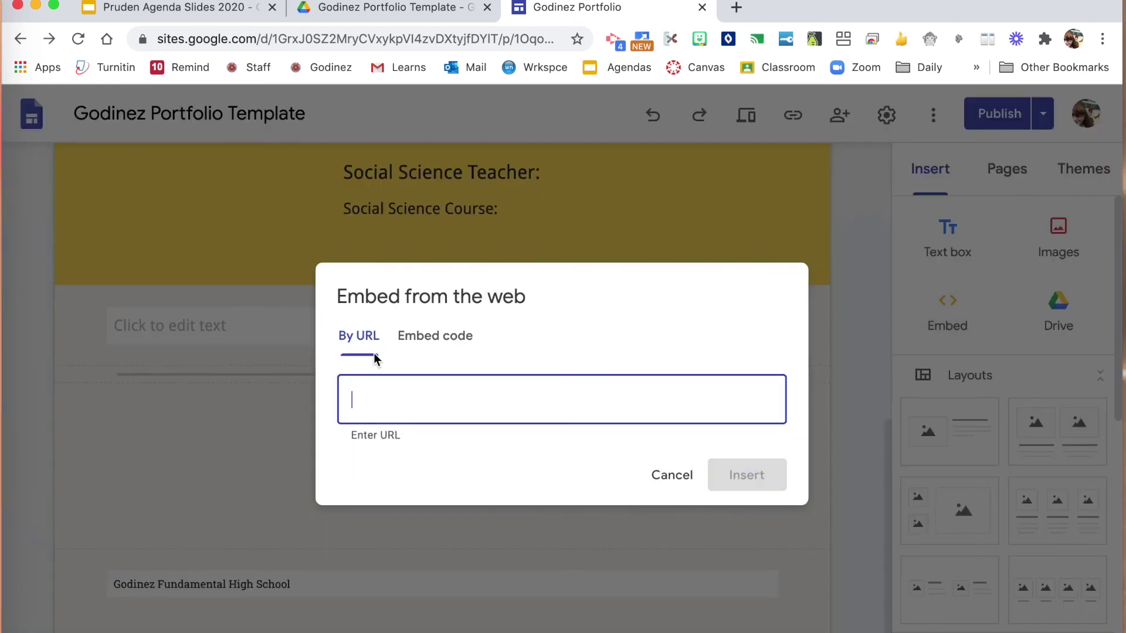
pyautogui.click(462, 344)
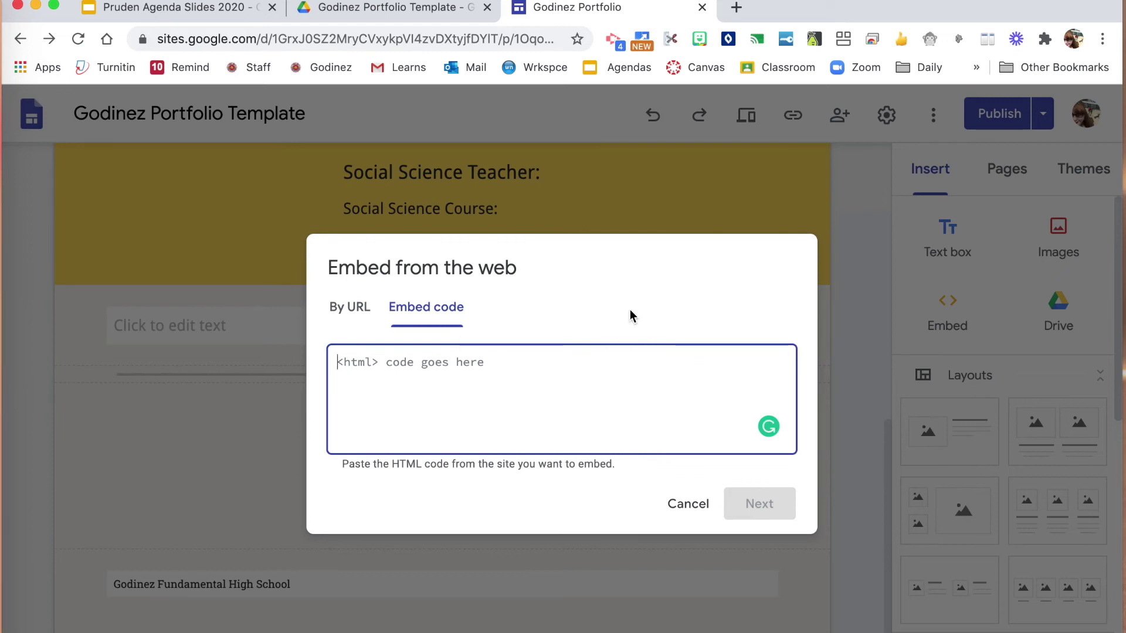
pyautogui.click(689, 503)
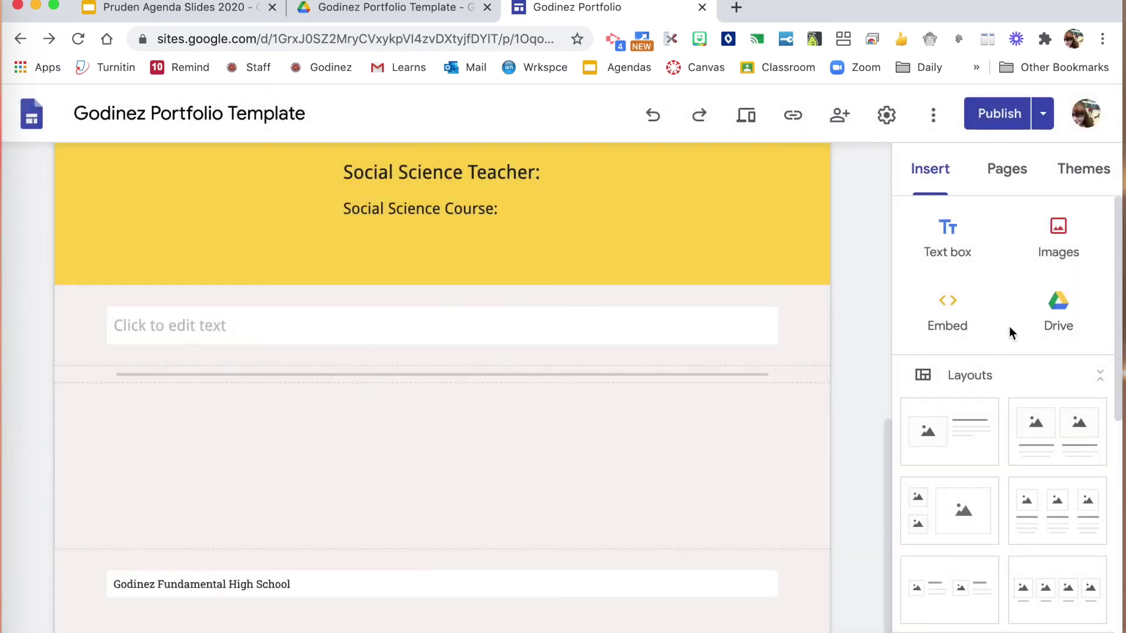
pyautogui.click(1070, 312)
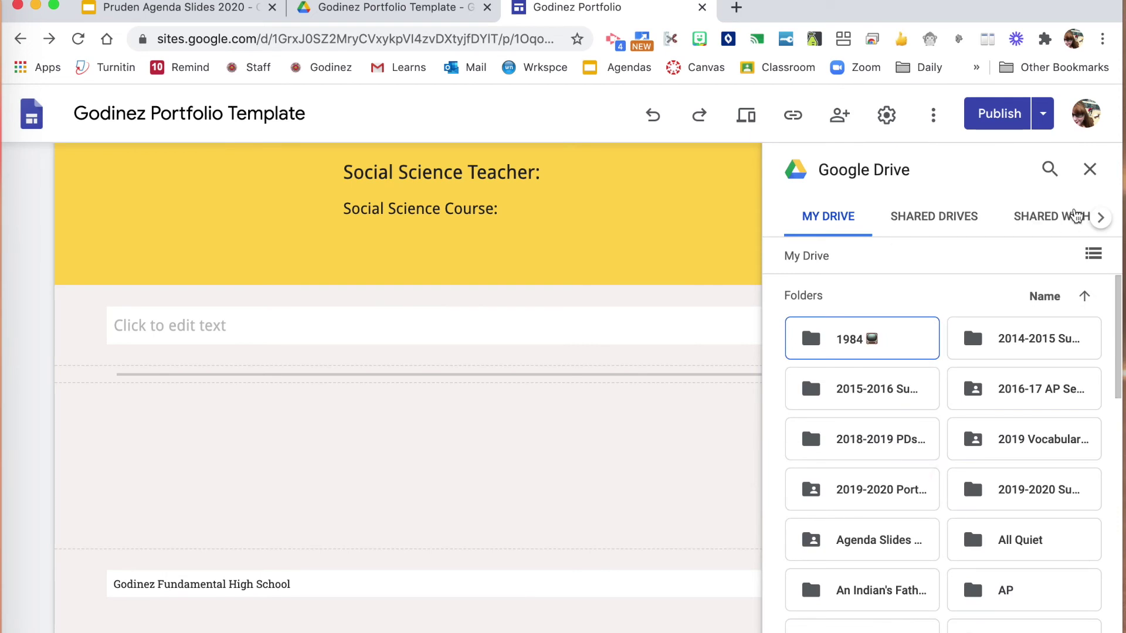
# - Close the Drive browser and add an image-left, text-right layout section to the page
pyautogui.click(1091, 170)
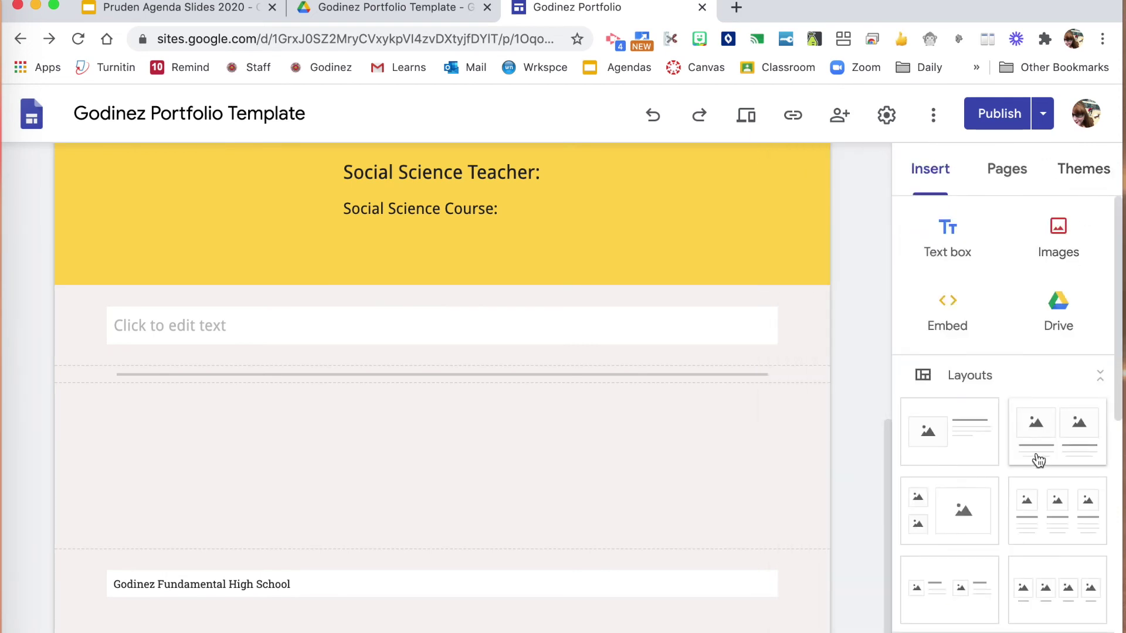
pyautogui.scroll(-2, 1041, 468)
pyautogui.scroll(-1, 1042, 467)
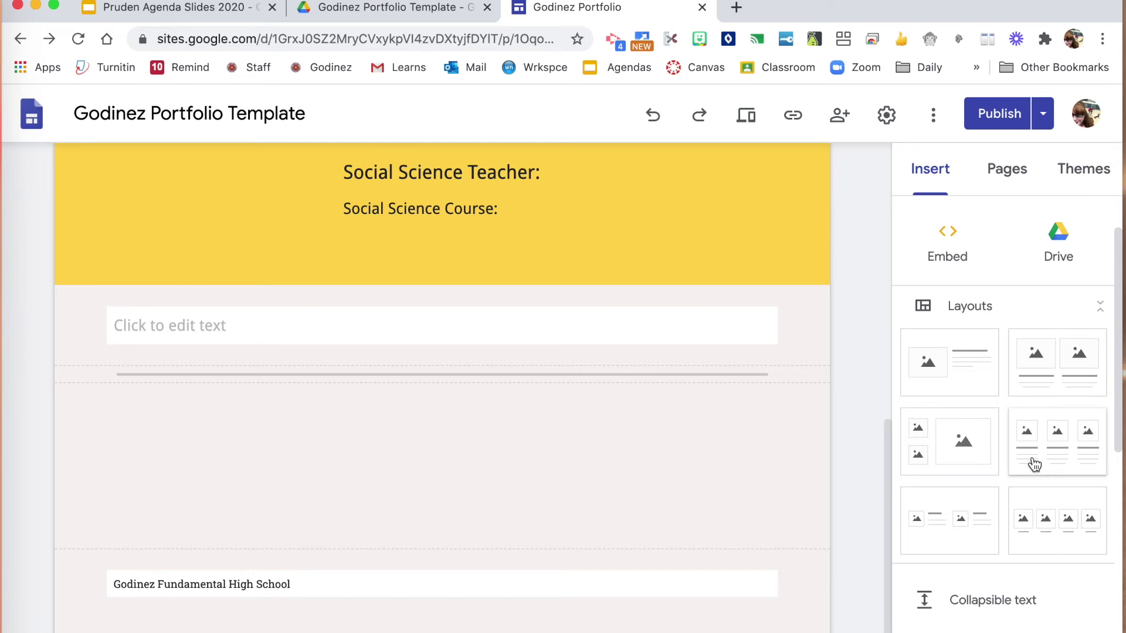
pyautogui.moveTo(971, 378); pyautogui.dragTo(536, 441)
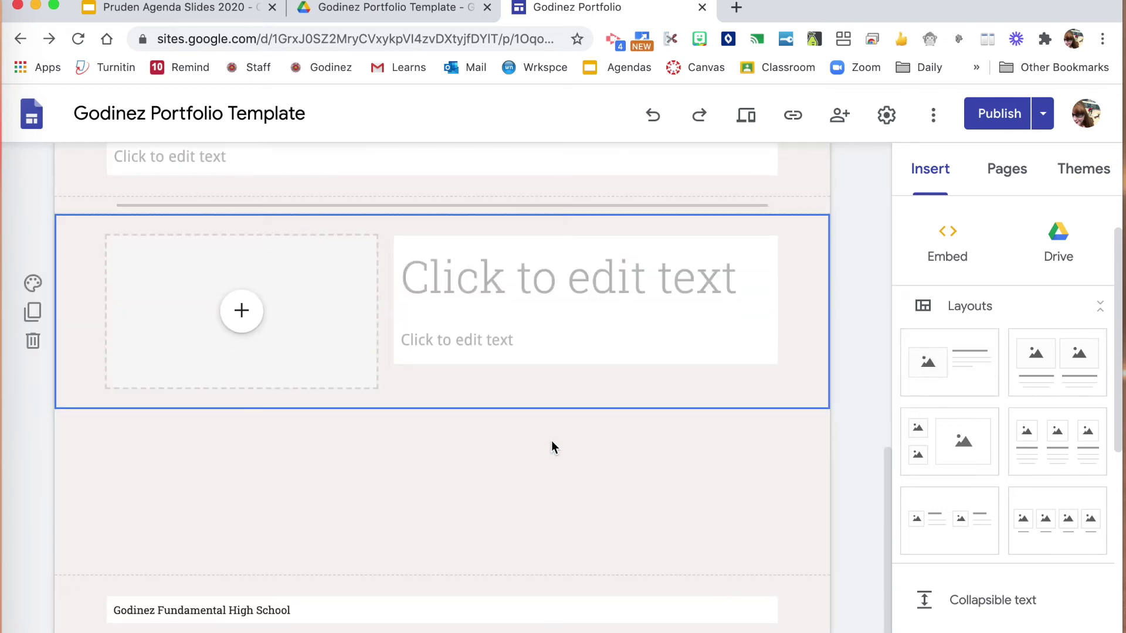
# - Duplicate the section, give it the yellow Emphasis 2 background, then delete both added sections
pyautogui.click(34, 313)
pyautogui.click(32, 284)
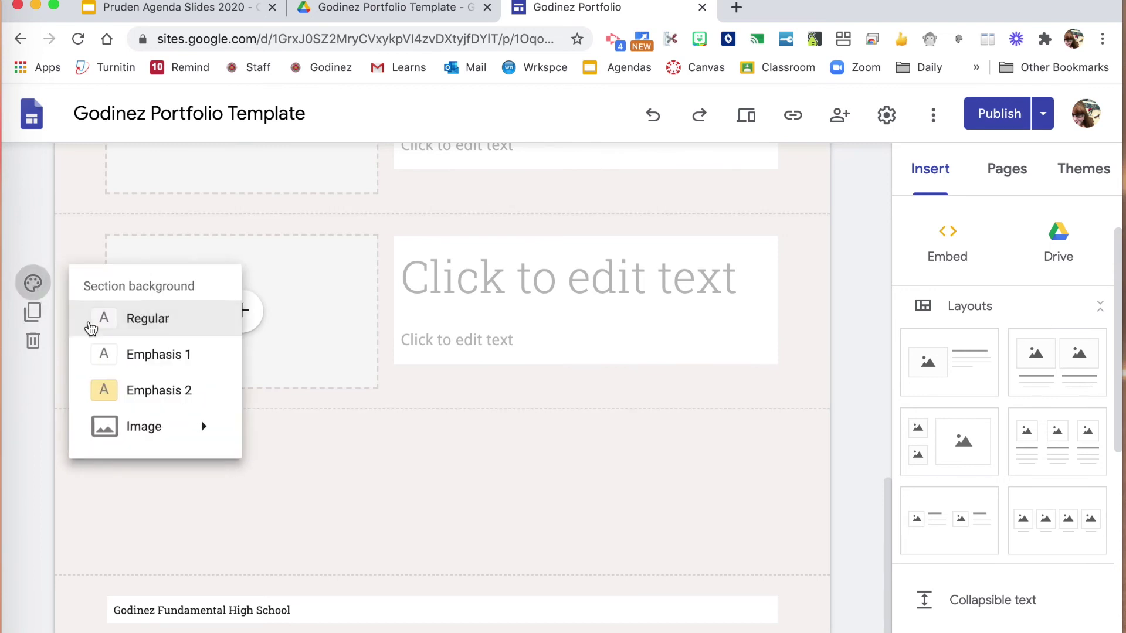
pyautogui.click(118, 388)
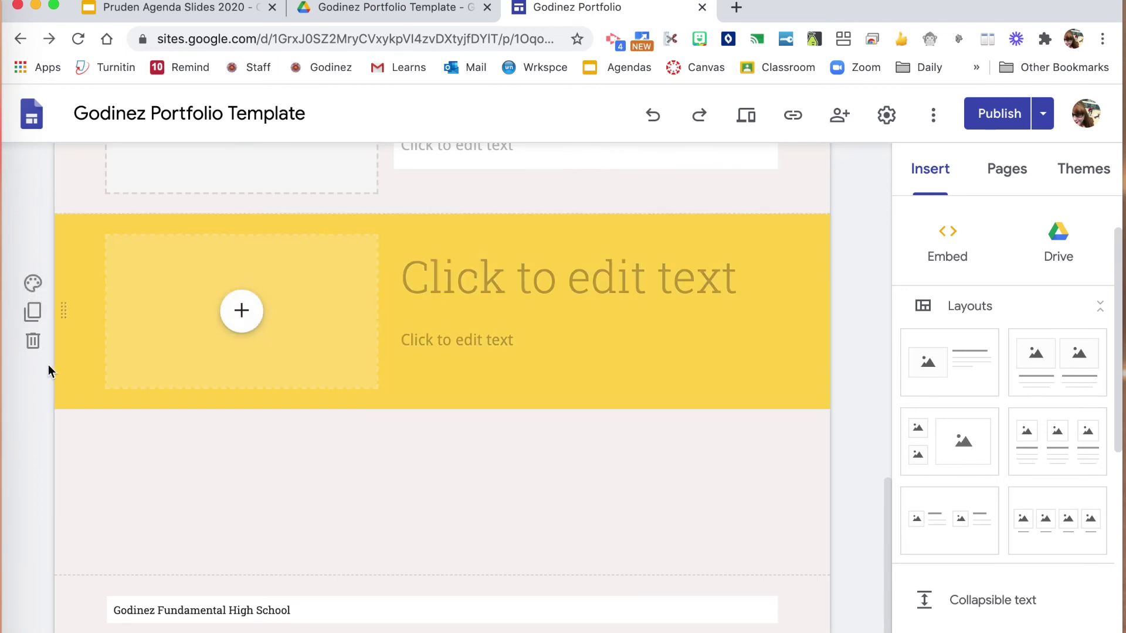
pyautogui.click(34, 341)
pyautogui.click(32, 319)
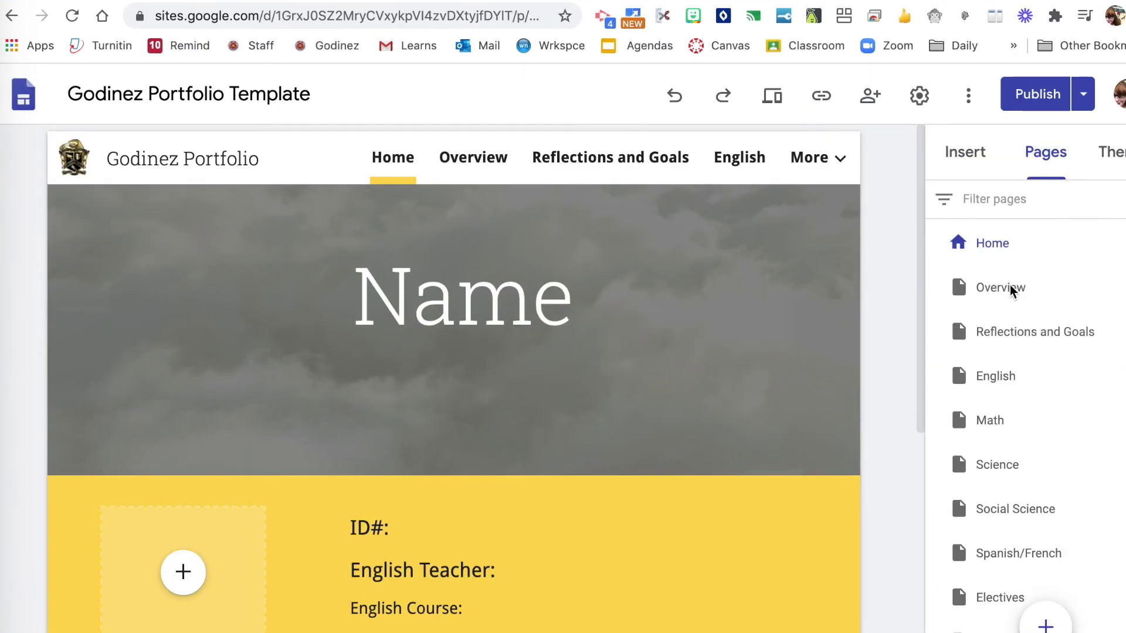
pyautogui.click(1011, 290)
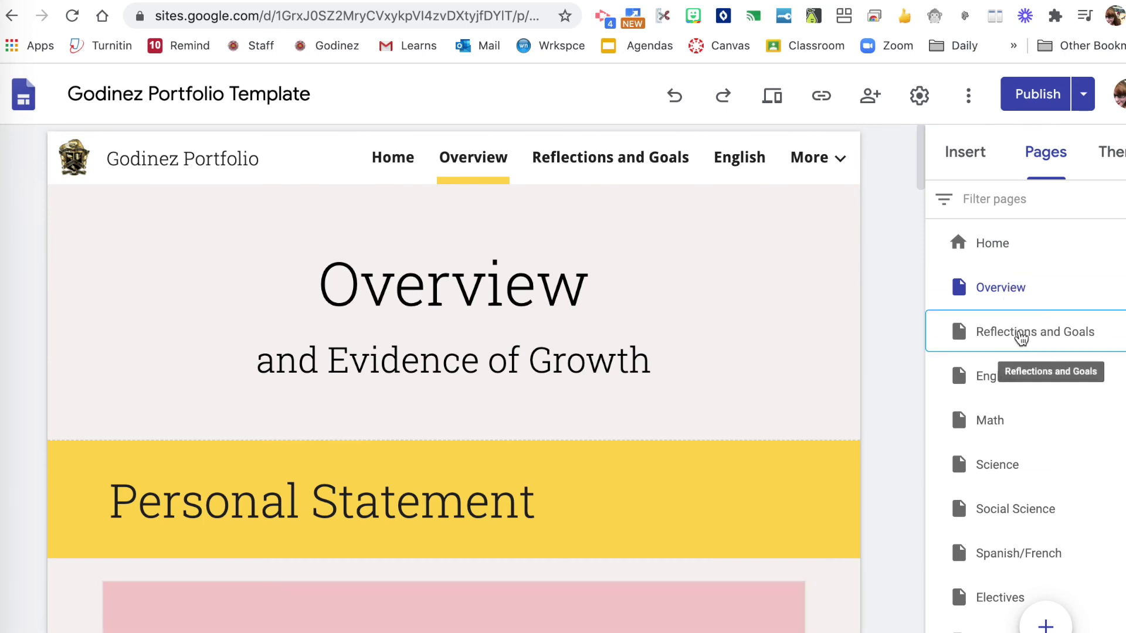
pyautogui.click(1020, 337)
pyautogui.click(999, 384)
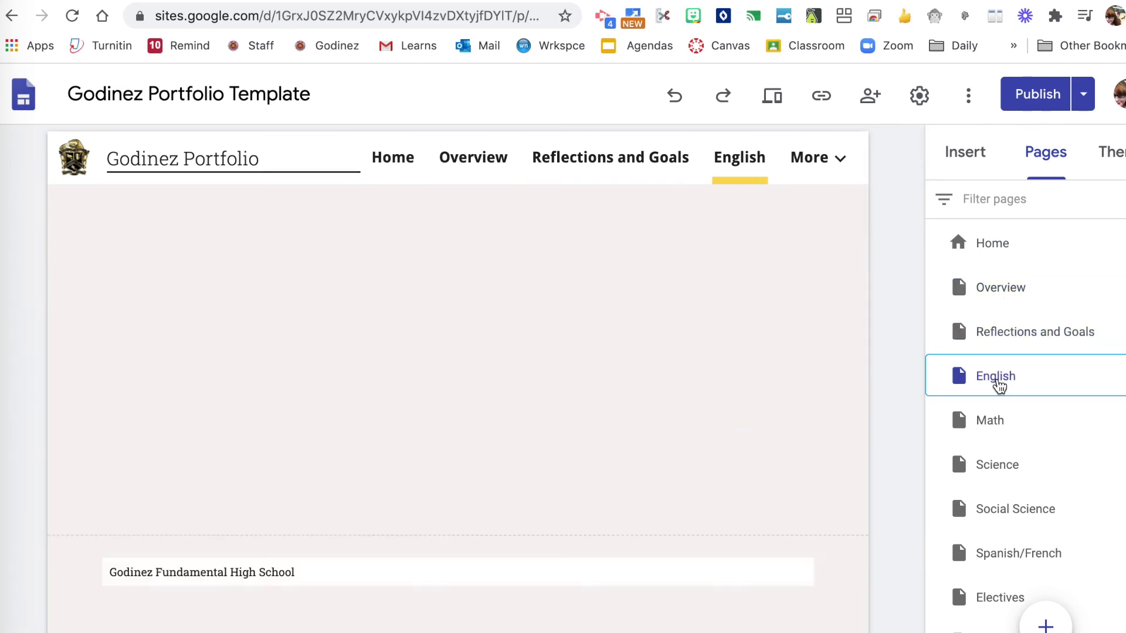
pyautogui.click(1001, 429)
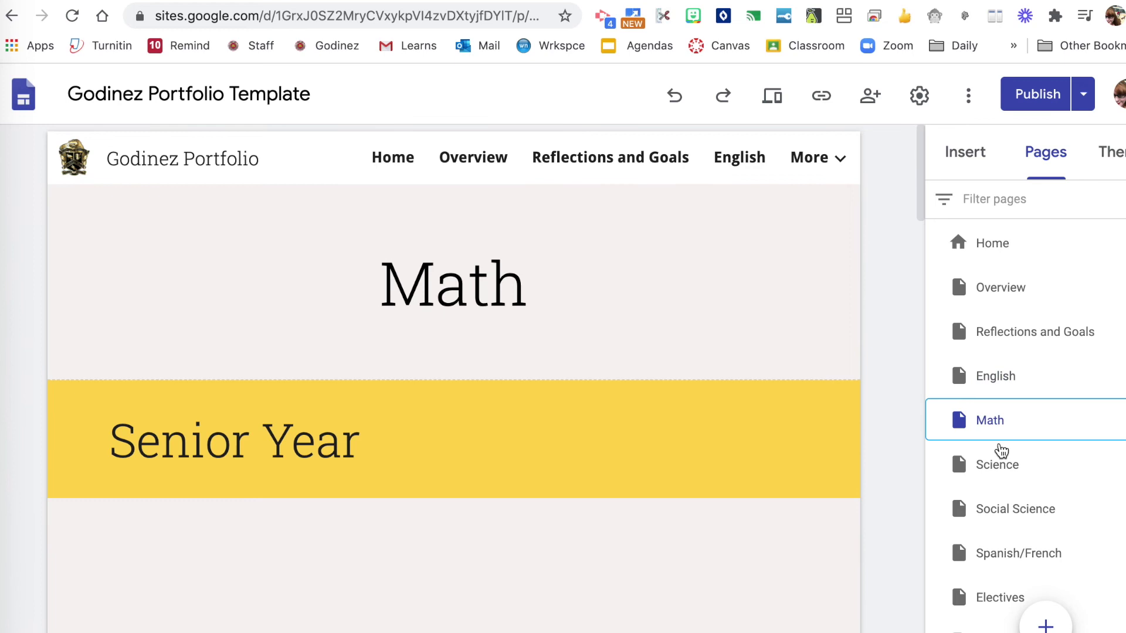
pyautogui.click(1003, 465)
pyautogui.scroll(-4, 1003, 464)
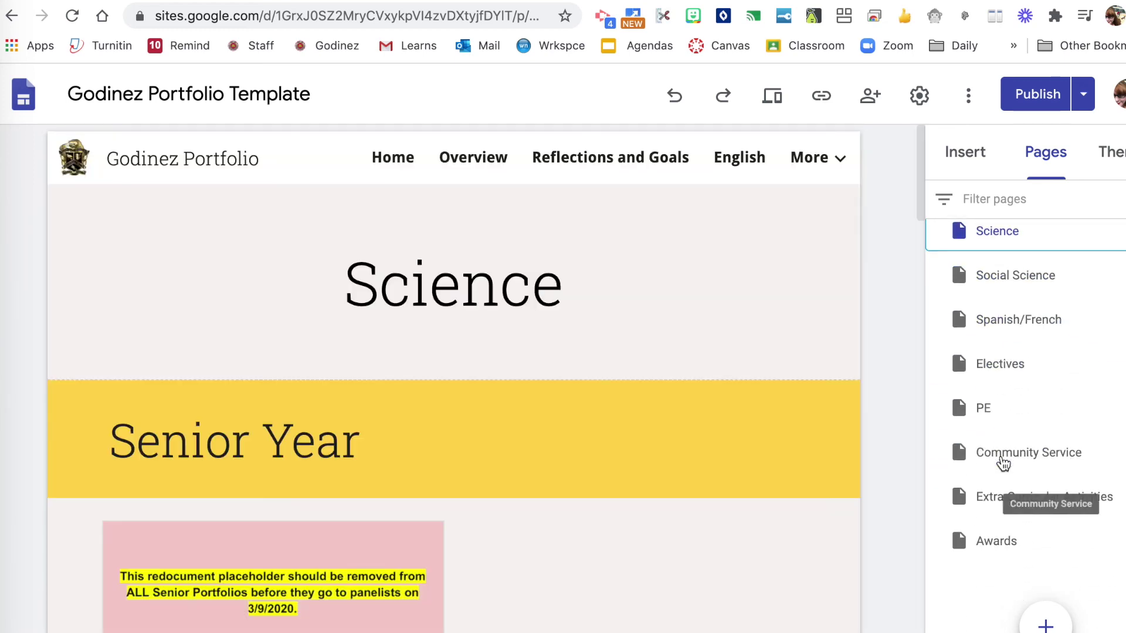
pyautogui.click(1003, 463)
pyautogui.click(999, 542)
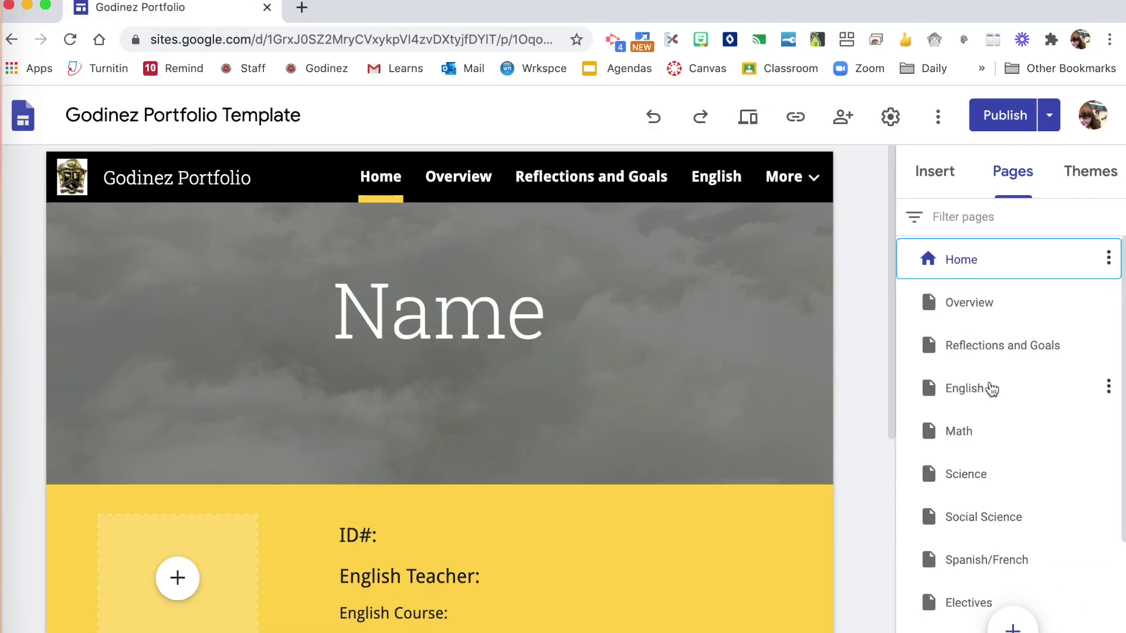
pyautogui.scroll(-4, 992, 387)
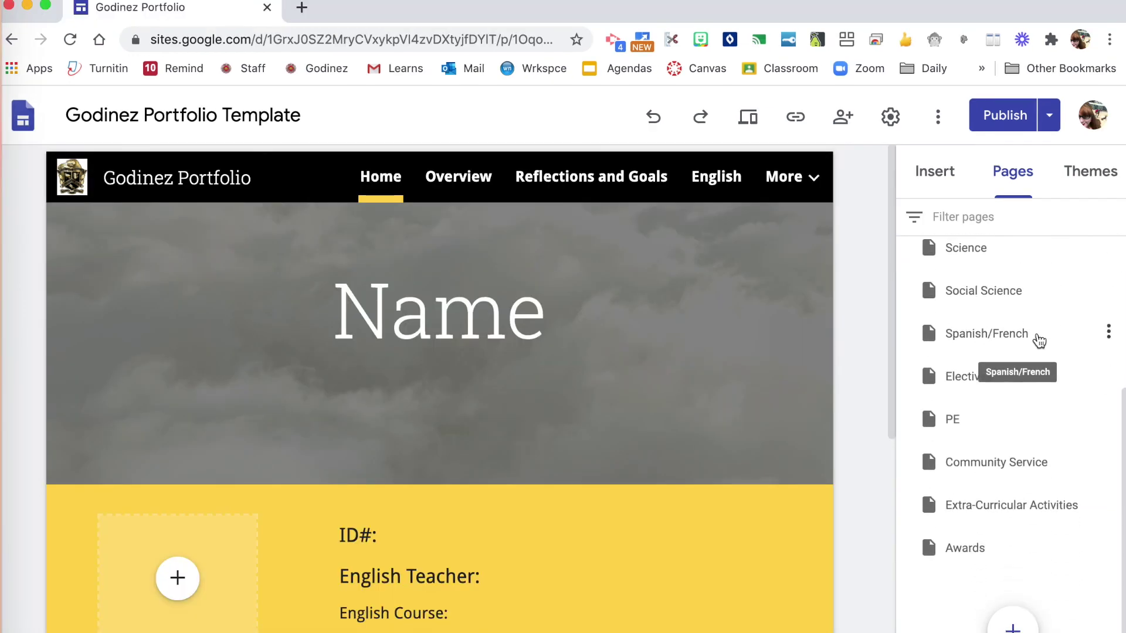
# - Rename Spanish/French to Spanish, then create an Internships page and drag it above Awards
pyautogui.doubleClick(1038, 334)
pyautogui.click(1037, 333)
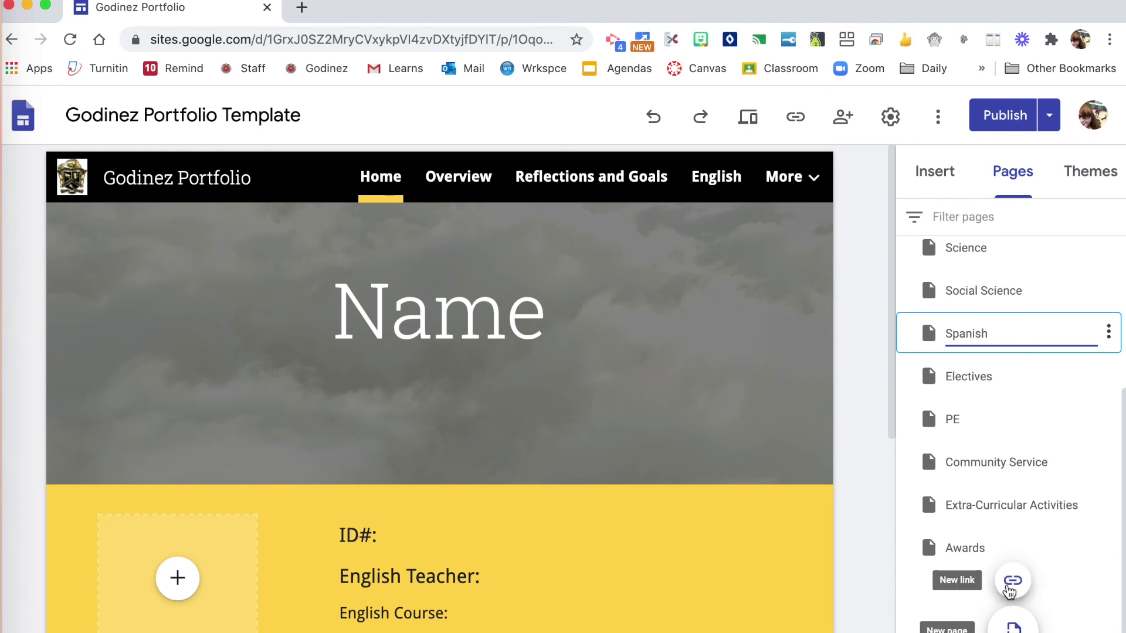
pyautogui.click(1019, 626)
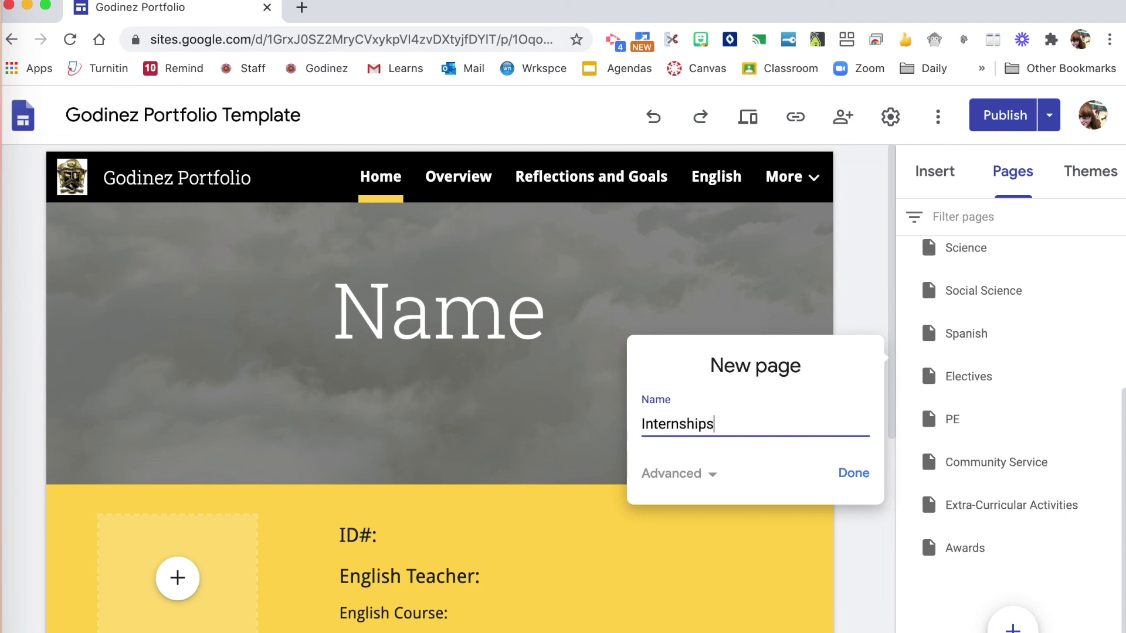
pyautogui.click(860, 489)
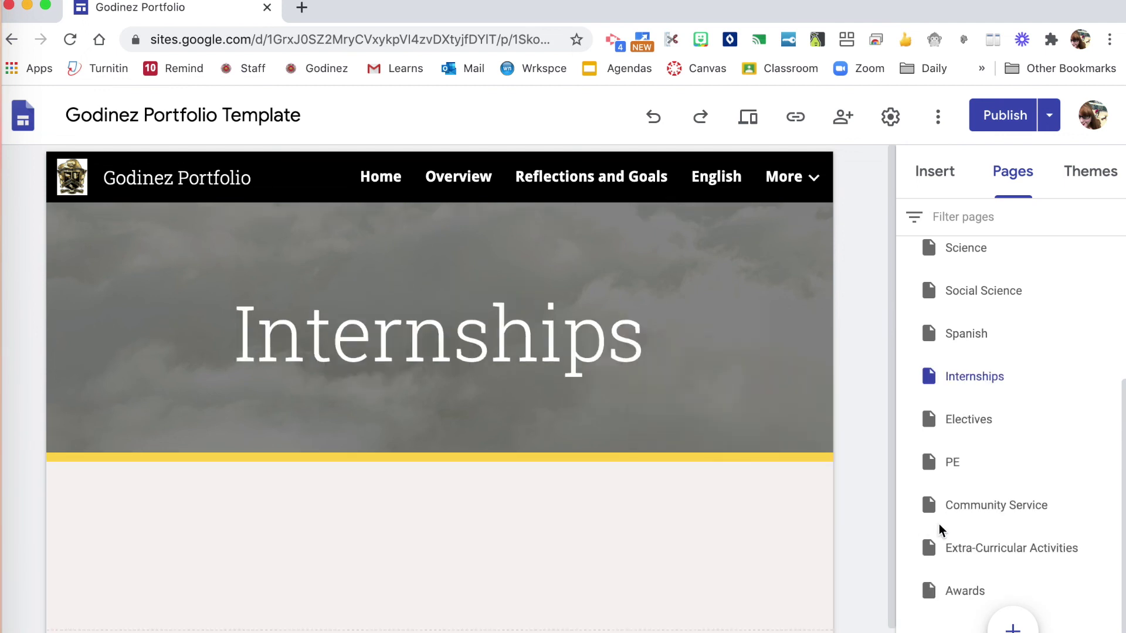
pyautogui.moveTo(963, 375); pyautogui.dragTo(941, 572)
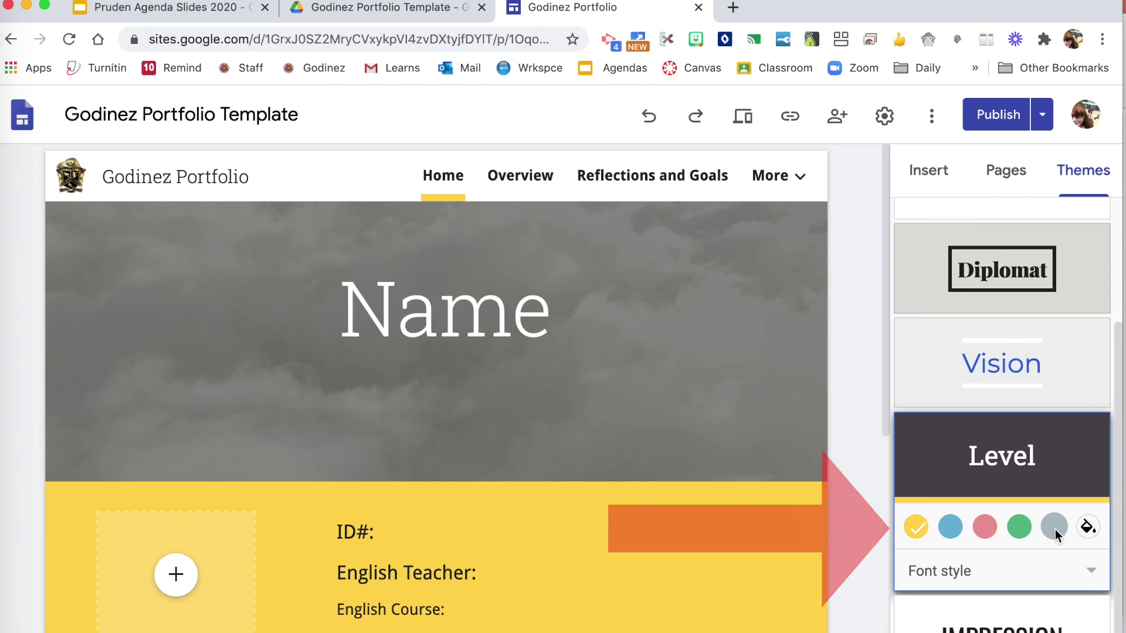
# - Give the Level theme a custom deep red colour after briefly trying grey
pyautogui.click(1055, 526)
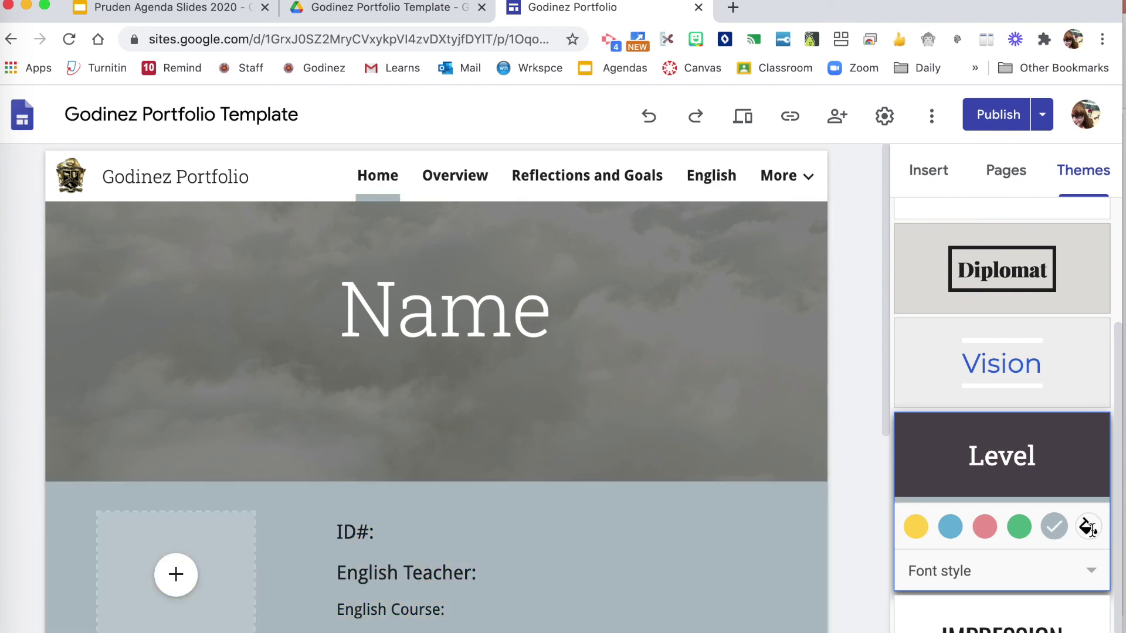
pyautogui.click(1089, 527)
pyautogui.click(1082, 578)
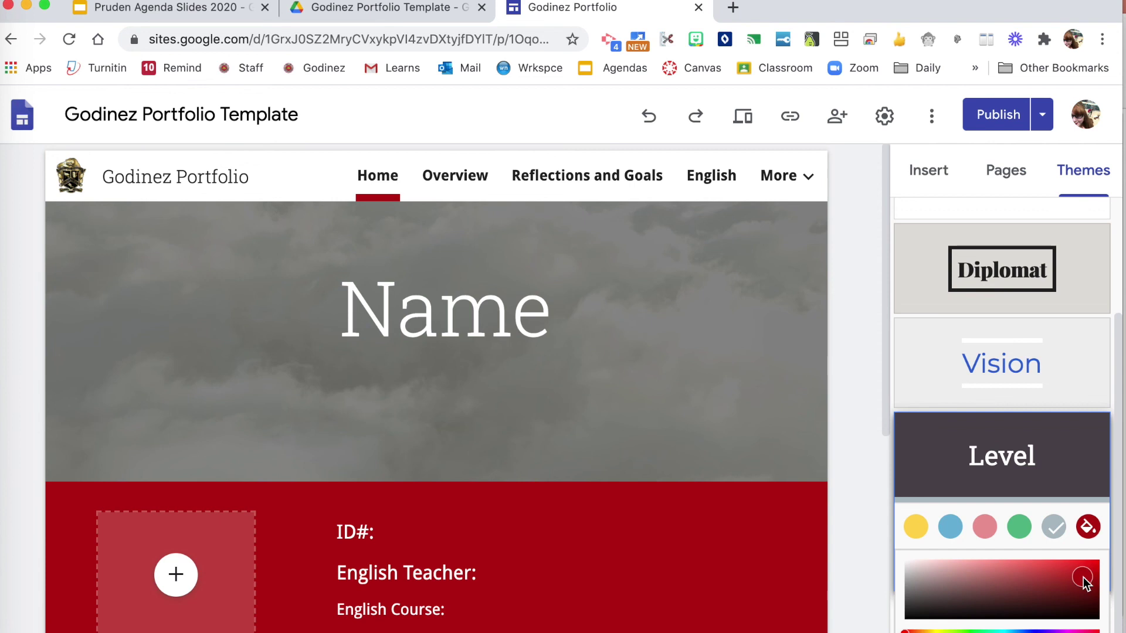
pyautogui.click(1010, 465)
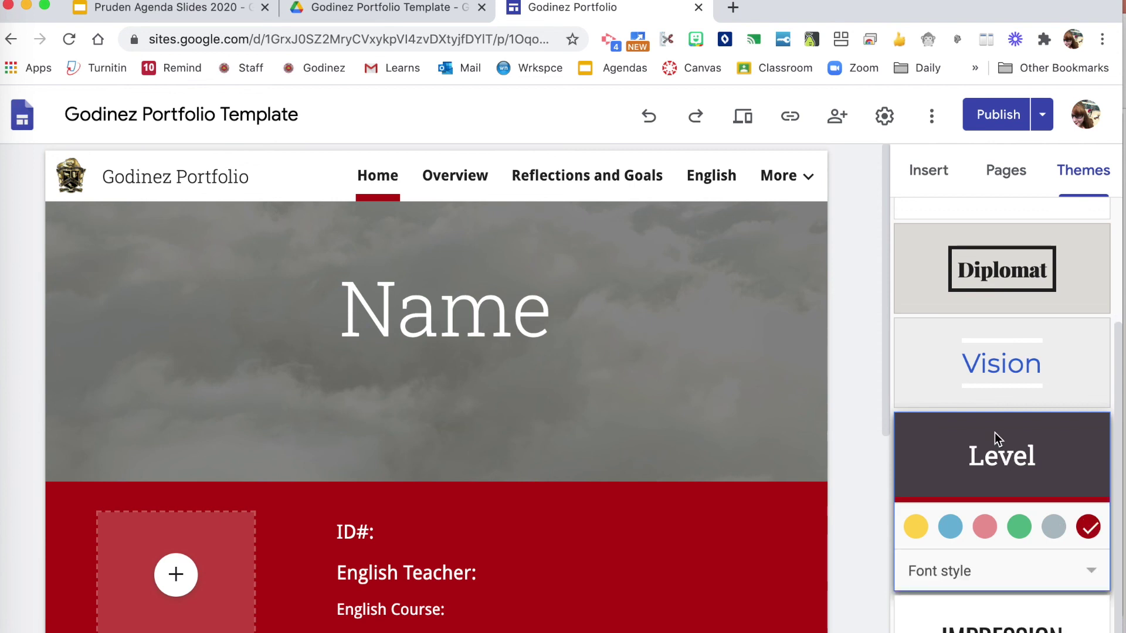
# - Preview the Vision, Diplomat, Aristotle and Simple themes, then reselect the red Level theme
pyautogui.click(981, 386)
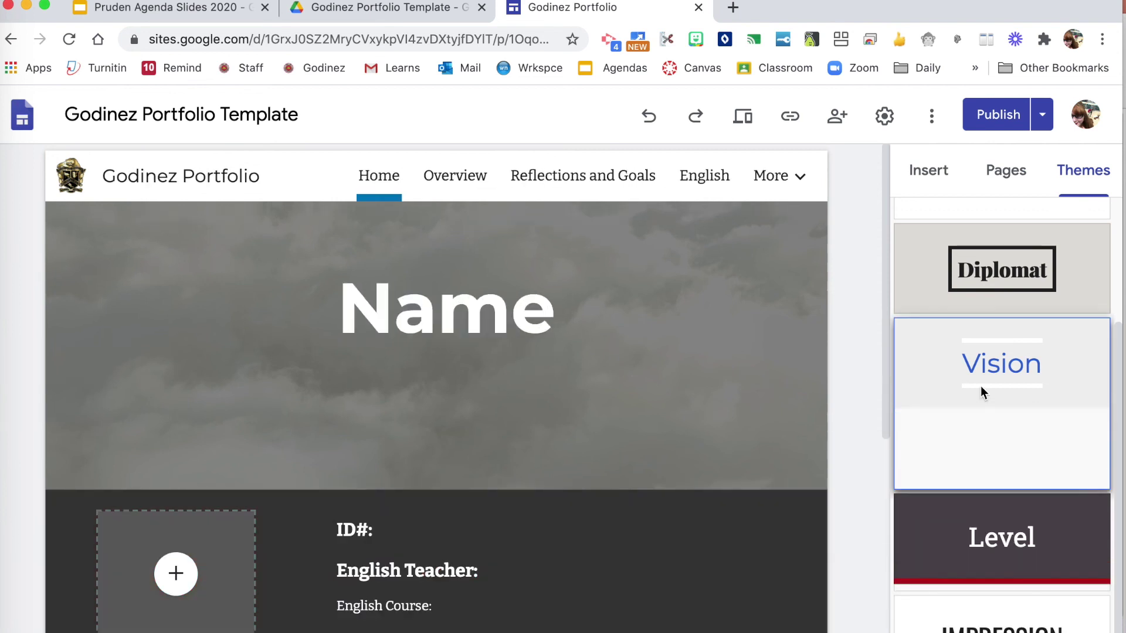
pyautogui.click(981, 269)
pyautogui.click(980, 269)
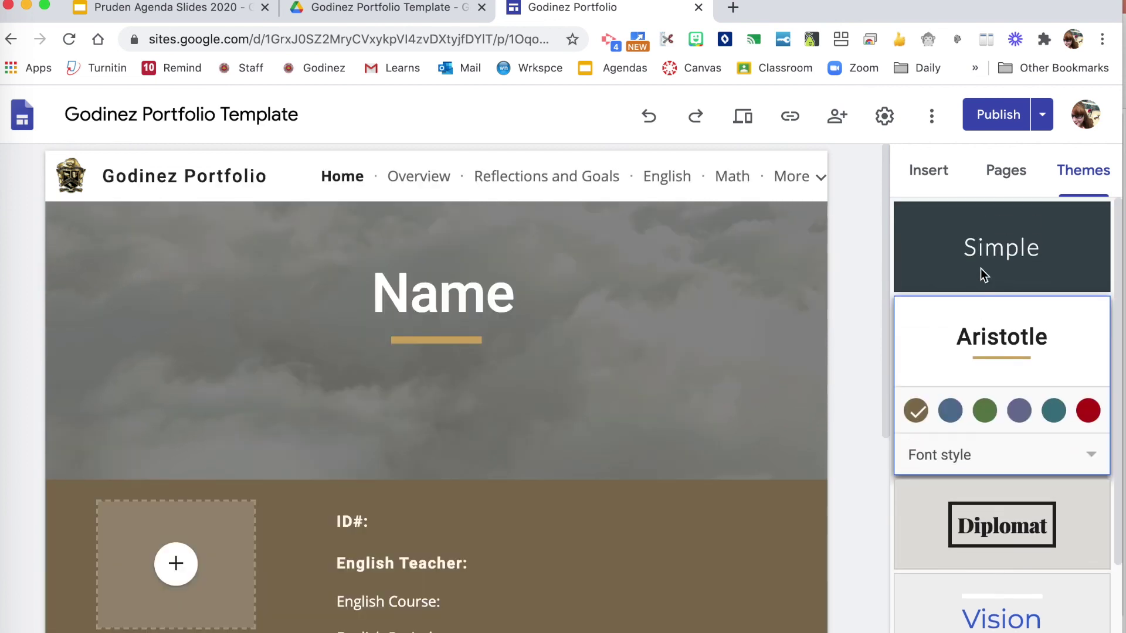
pyautogui.click(974, 252)
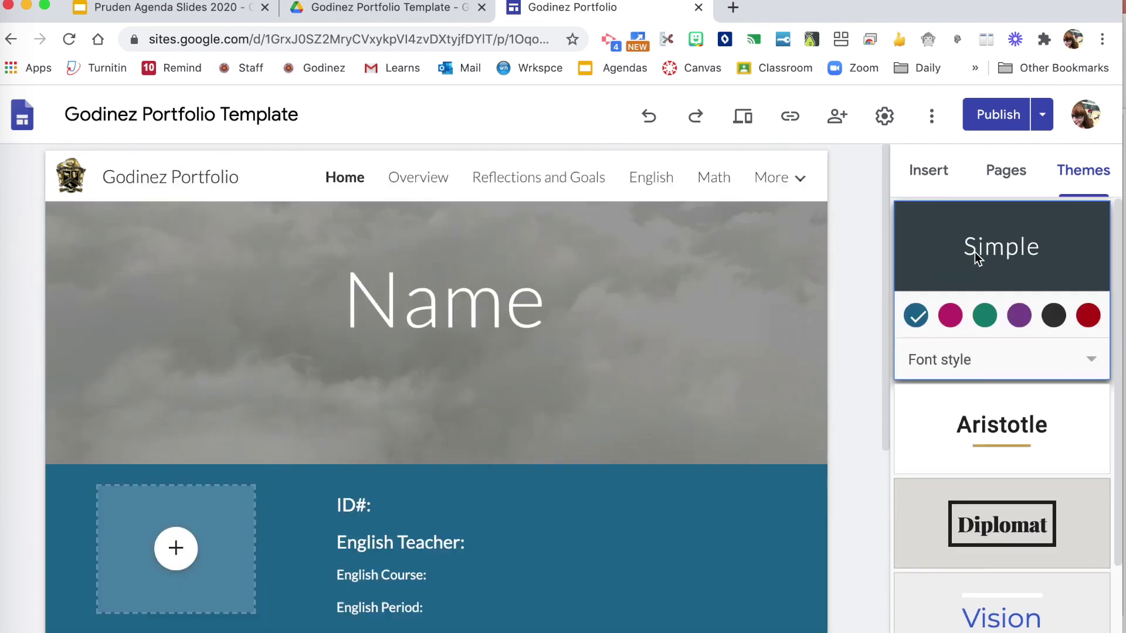
pyautogui.scroll(-3, 1014, 413)
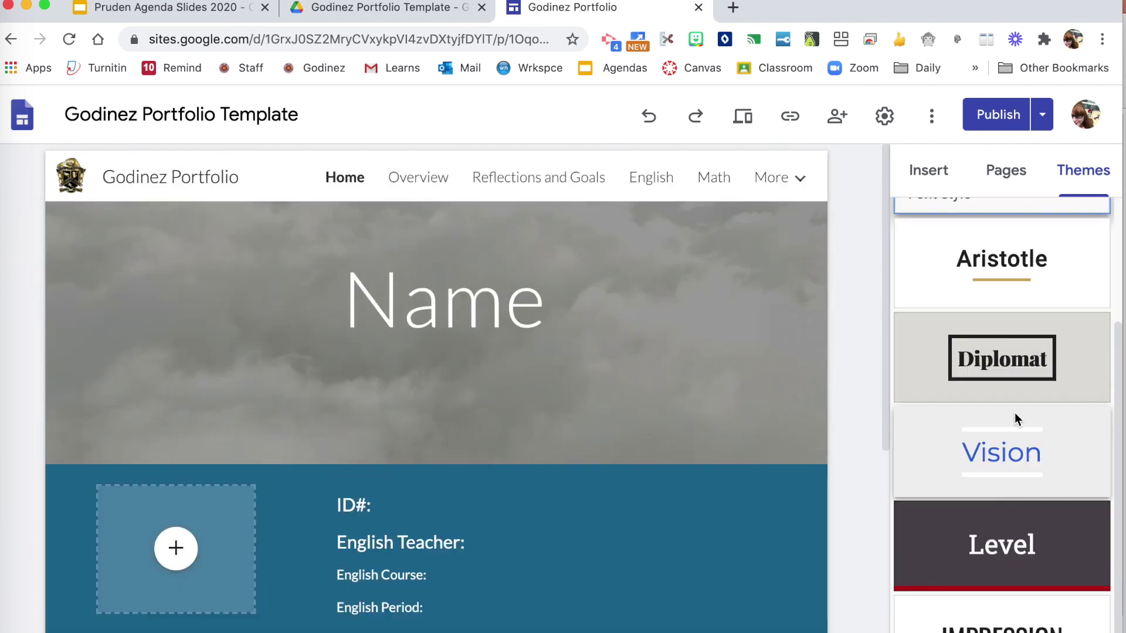
pyautogui.click(1037, 551)
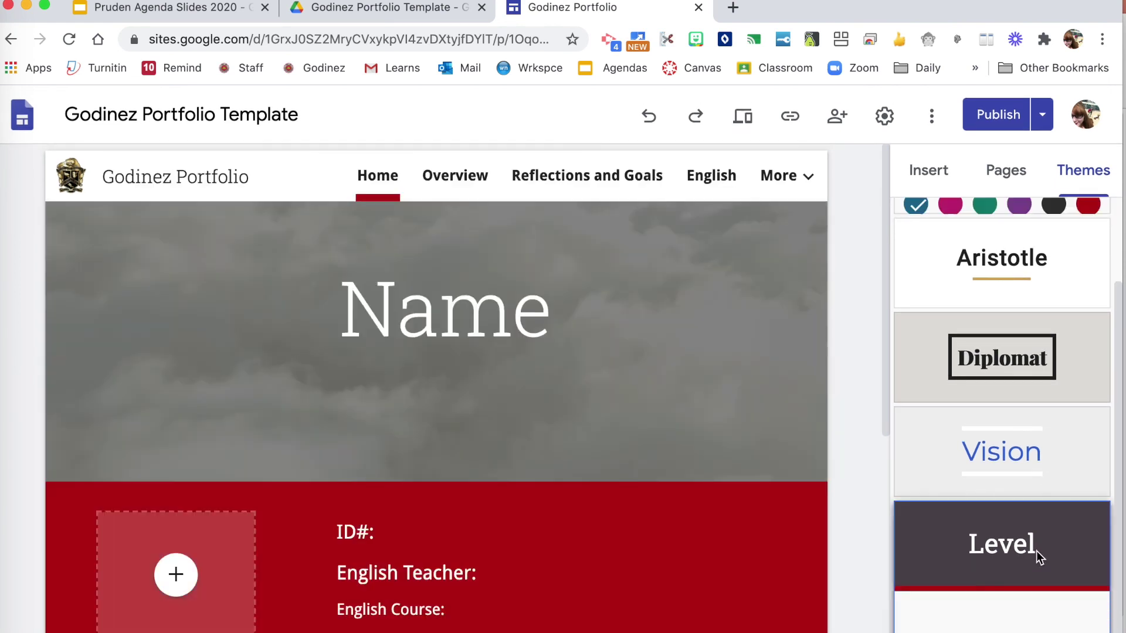